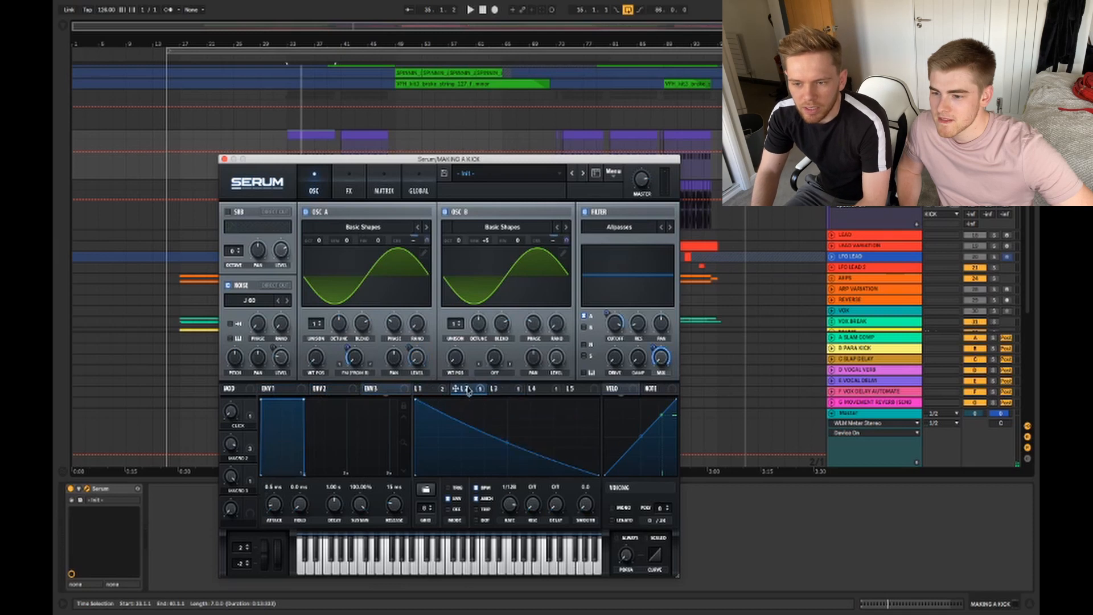
Step: Examine the LFO 1, LFO 2 and LFO 3 curves of the kick's Serum patch and audition the kick
click(427, 391)
click(466, 392)
click(501, 393)
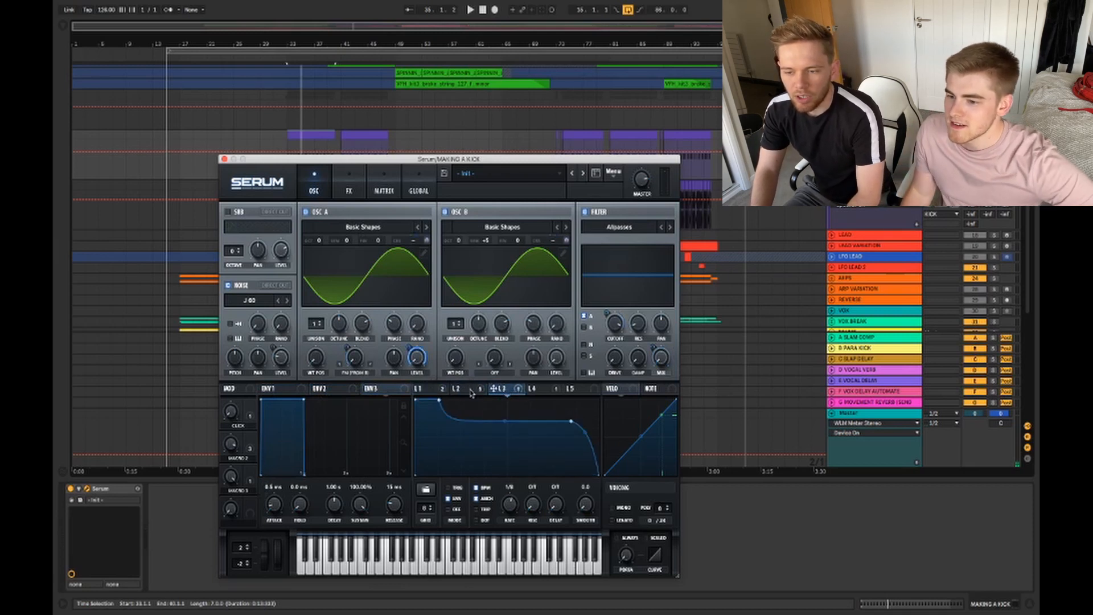
click(468, 393)
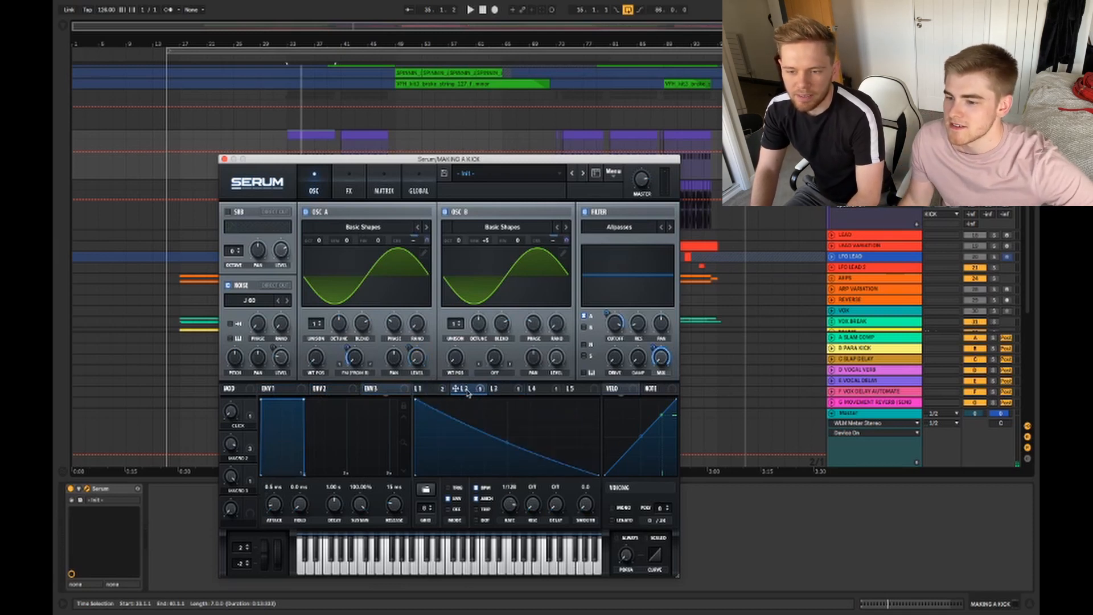
click(501, 392)
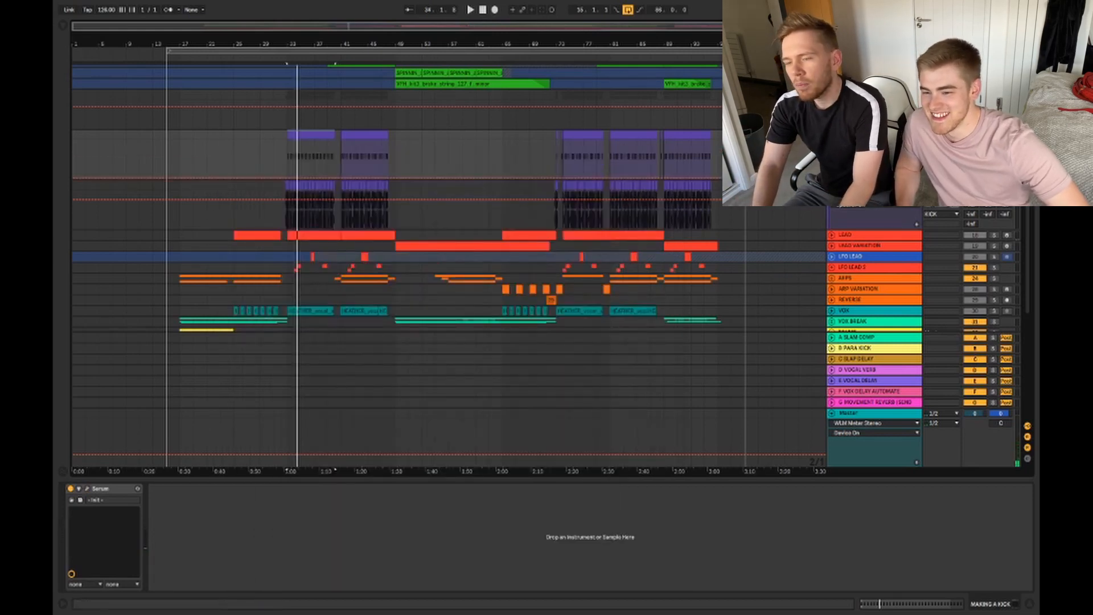
key(space)
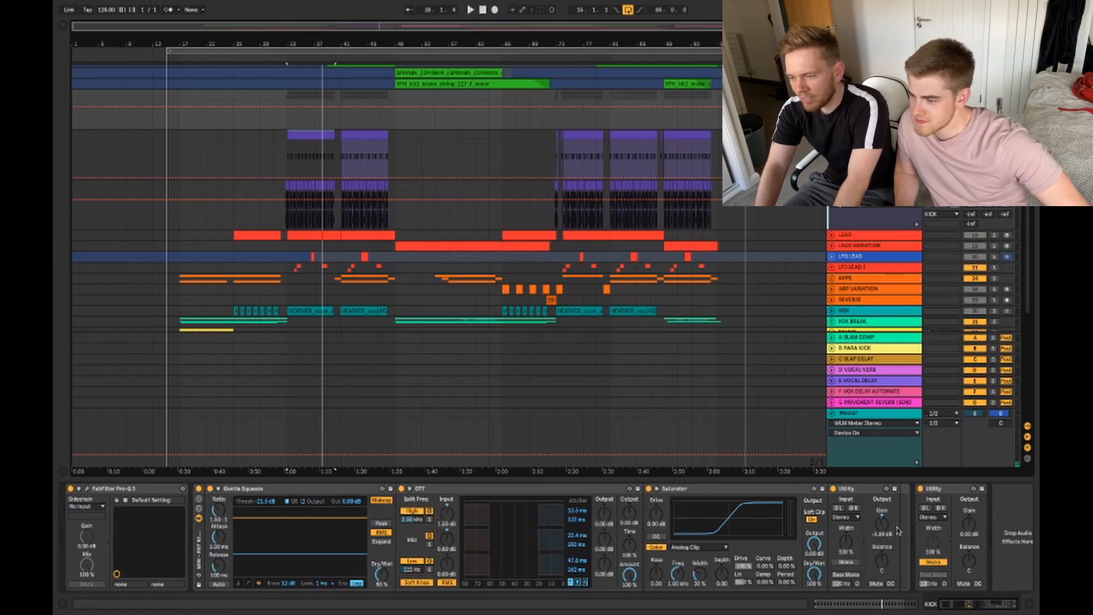
drag(802, 479, 802, 595)
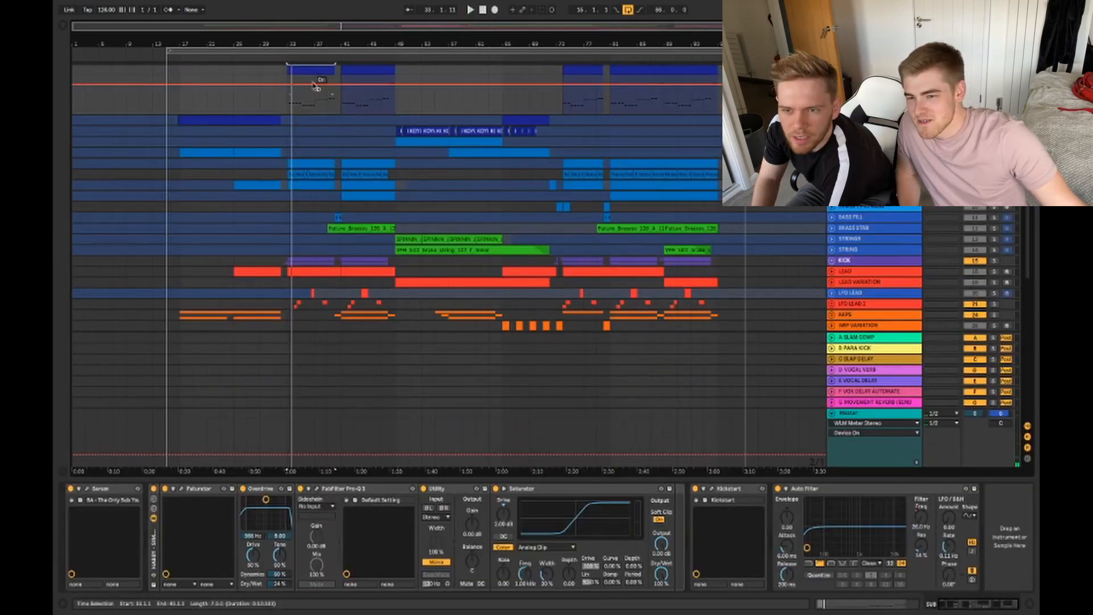
Step: Open the SUB track's MIDI clip at bar 33, show its pitch bend envelope and play it back
click(311, 72)
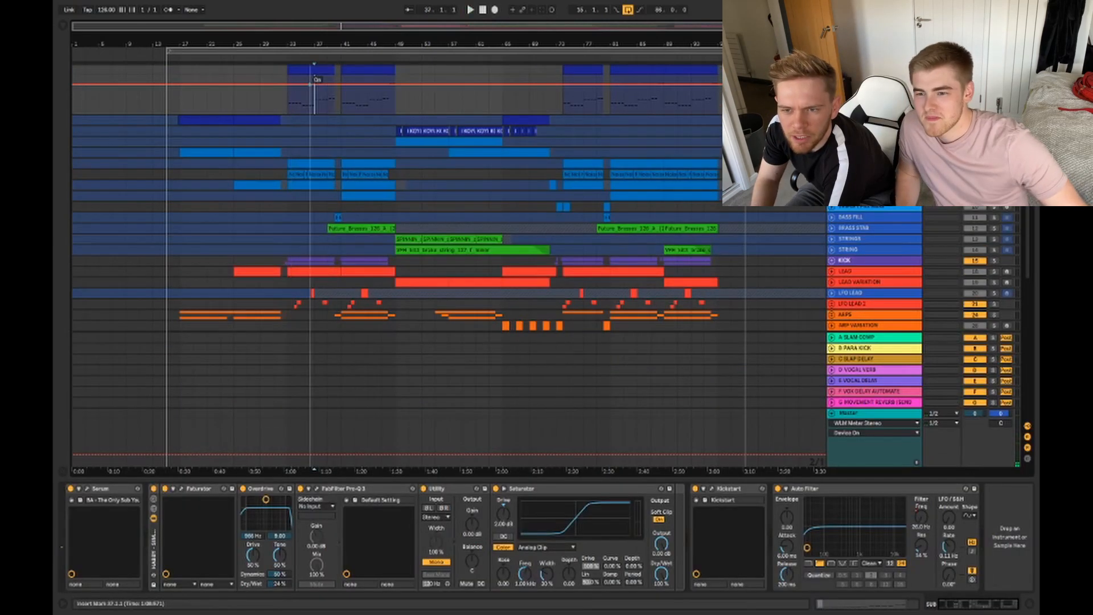
double_click(310, 71)
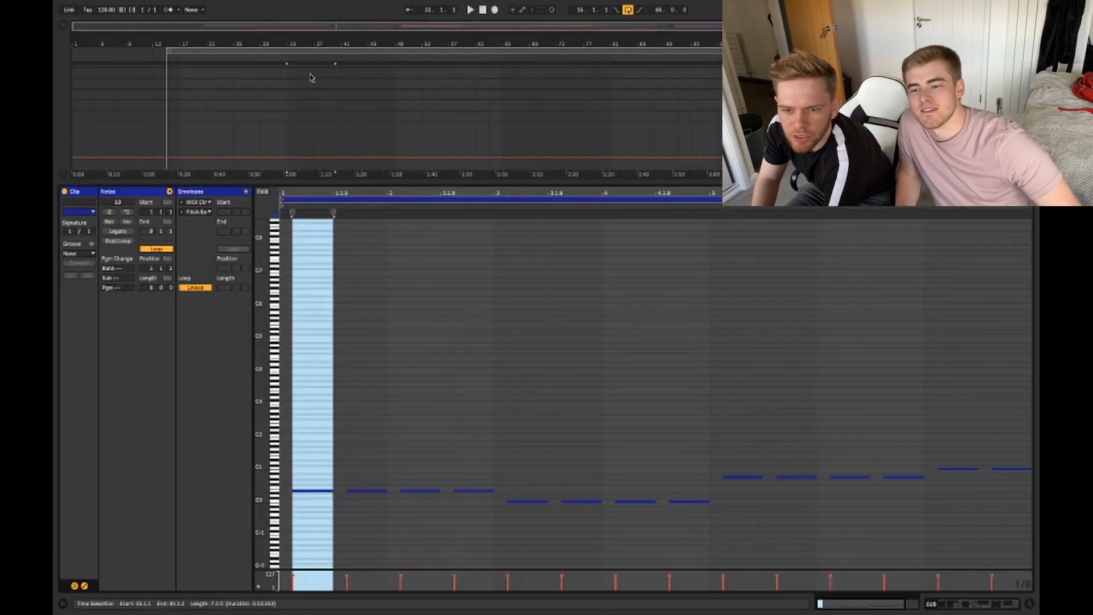
click(247, 192)
key(space)
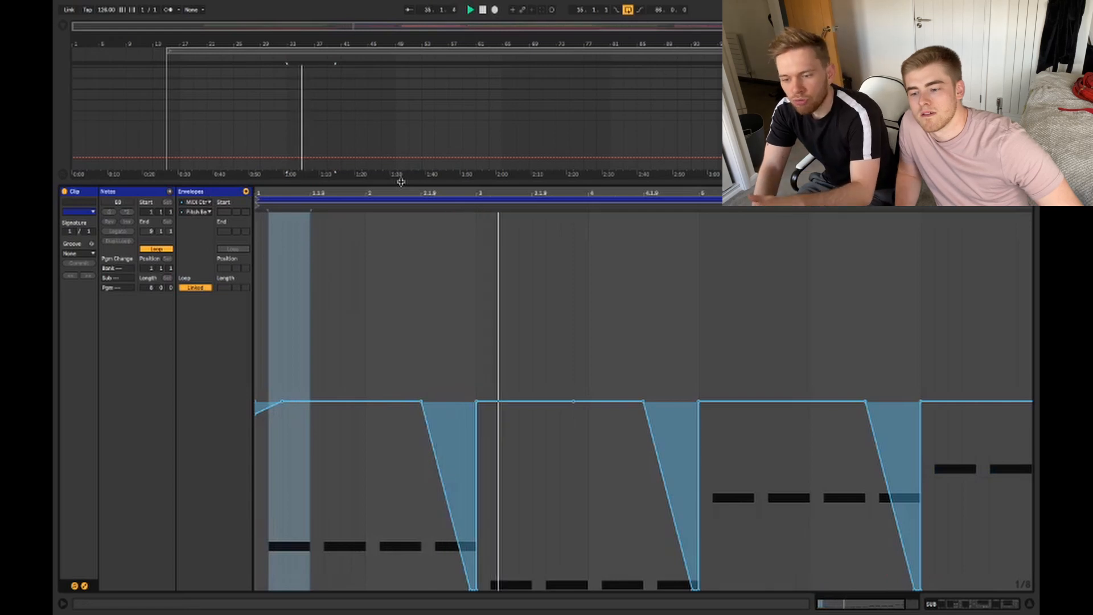
key(space)
key(super+alt+l)
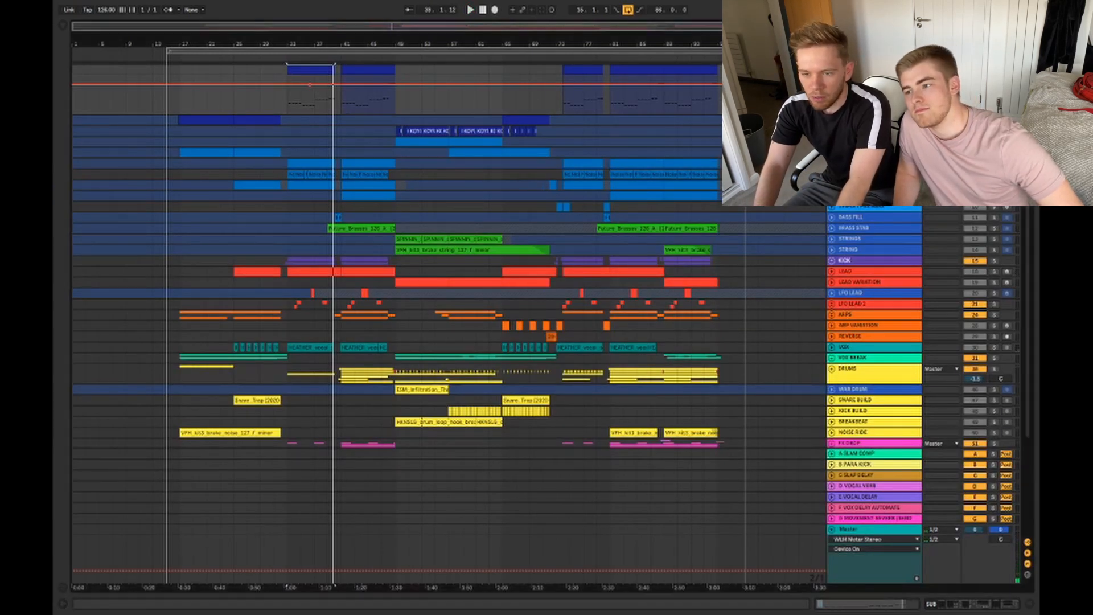
Step: Audition the BASS track and review its device chain, including the Serum patch and the FabFilter Pro-Q 3 curve
key(shift+Tab)
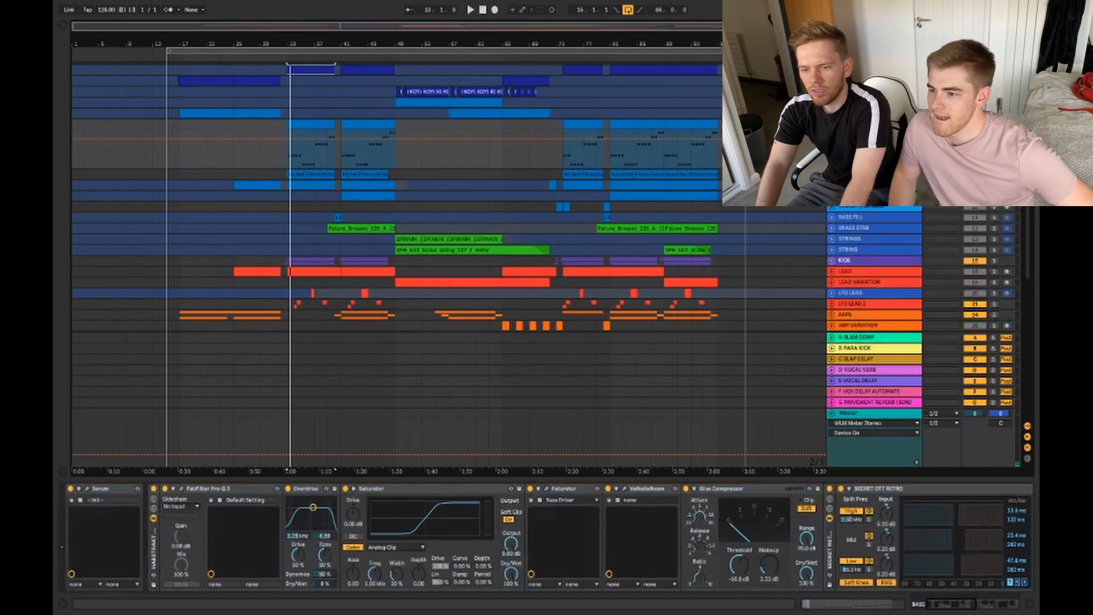
key(space)
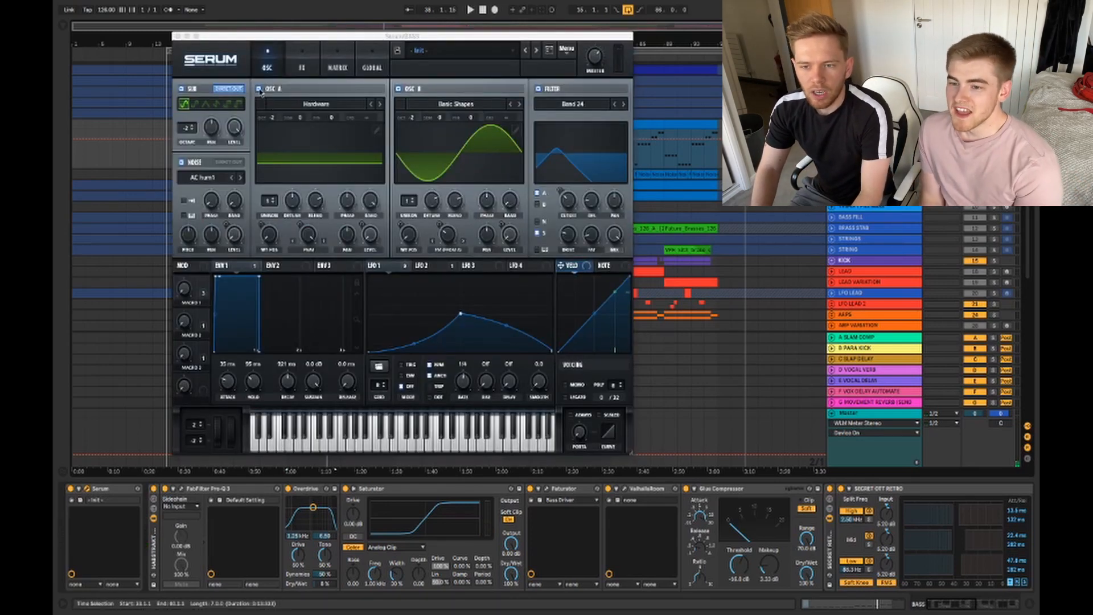
key(space)
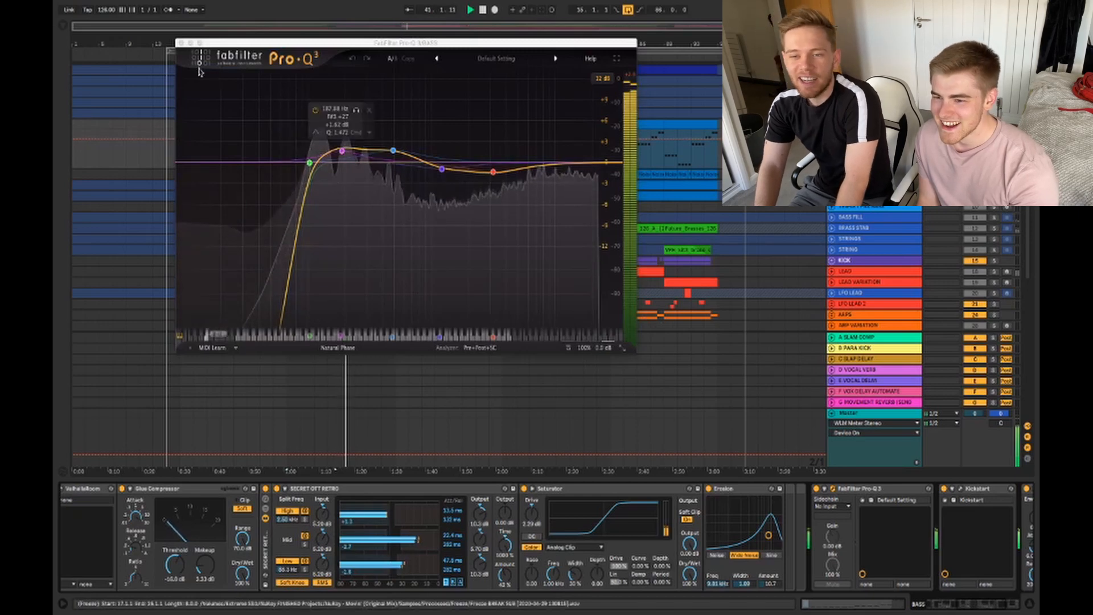
click(181, 45)
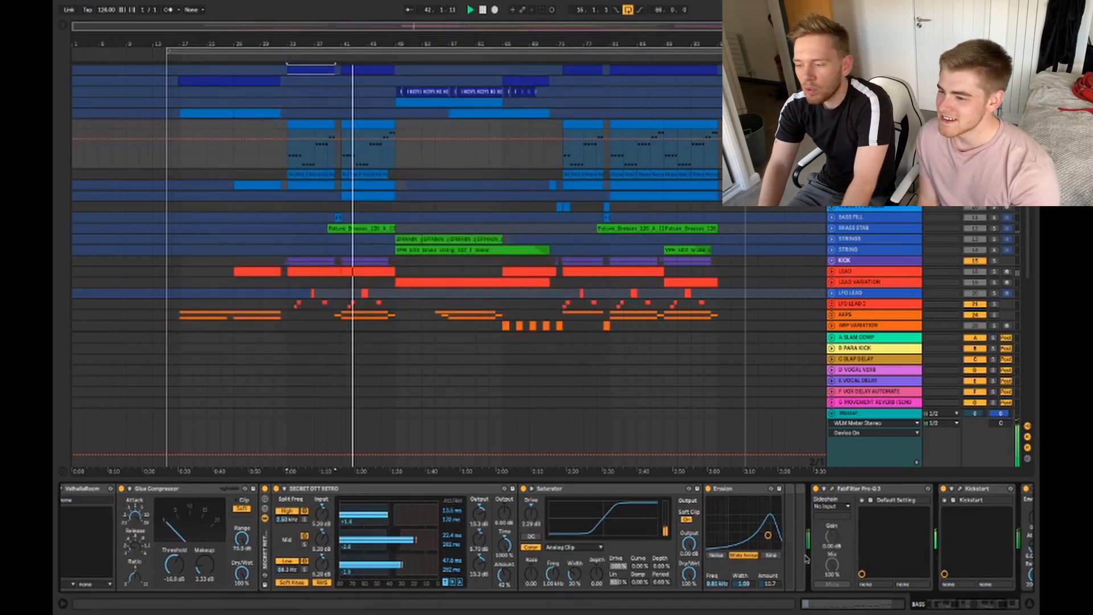
scroll(844, 530, right, 5)
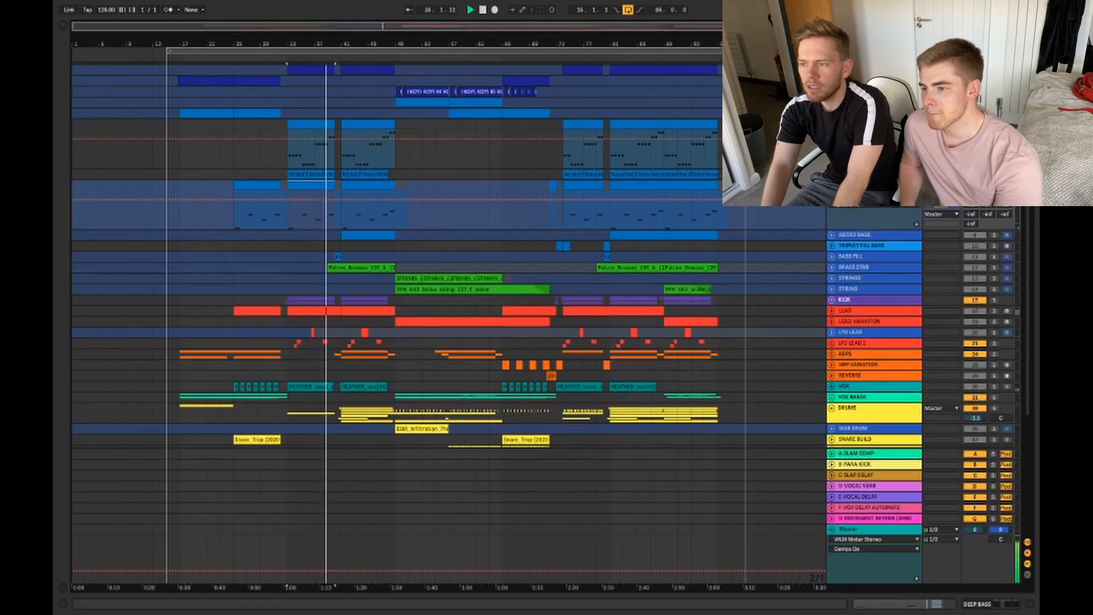
Step: Play the deep bass with the kick, go through the DRUMS group tracks and check the POPPIN PERC effects
scroll(995, 269, down, 3)
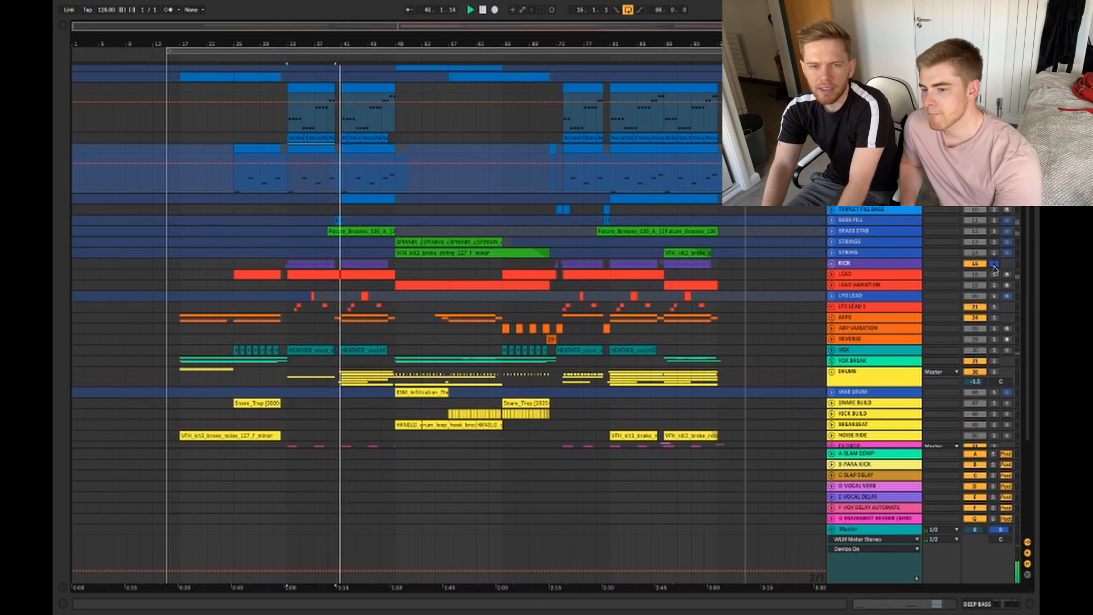
scroll(814, 214, up, 3)
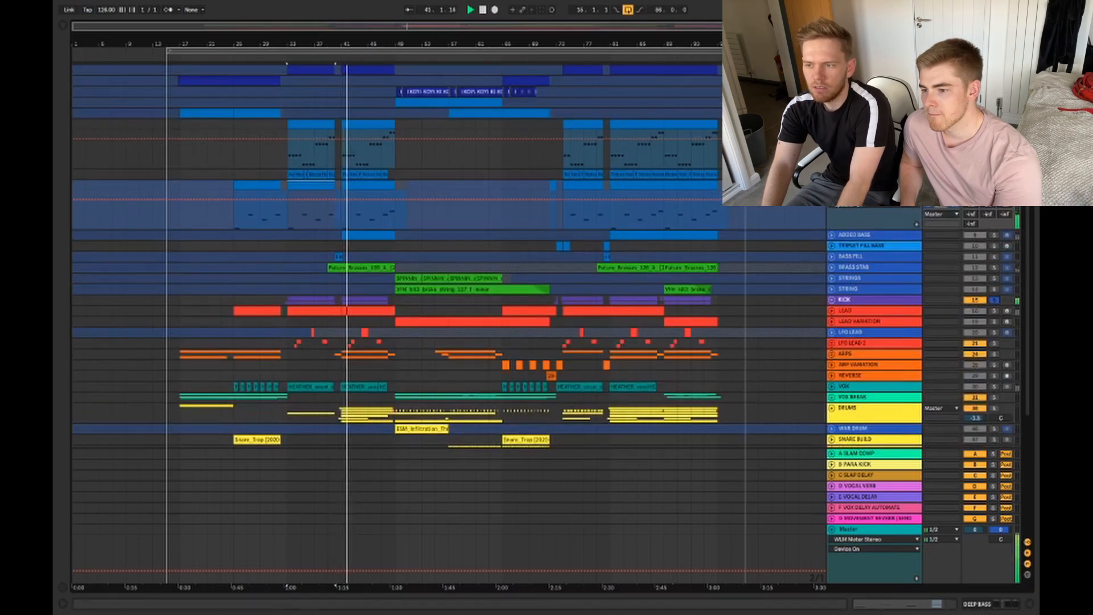
scroll(815, 214, down, 3)
scroll(814, 214, down, 3)
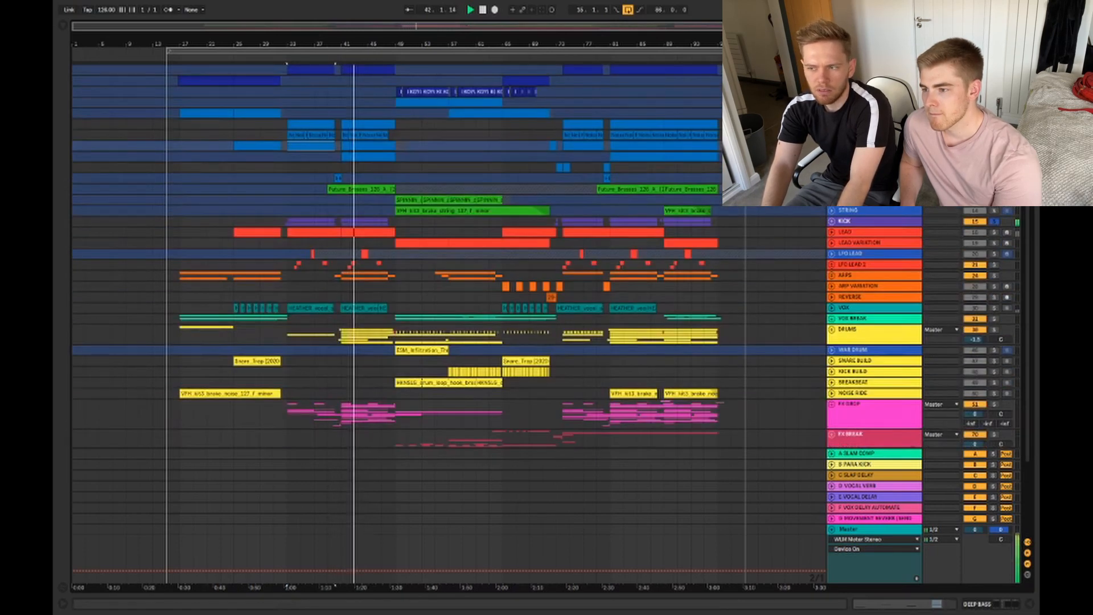
scroll(1000, 363, down, 3)
scroll(980, 353, up, 1)
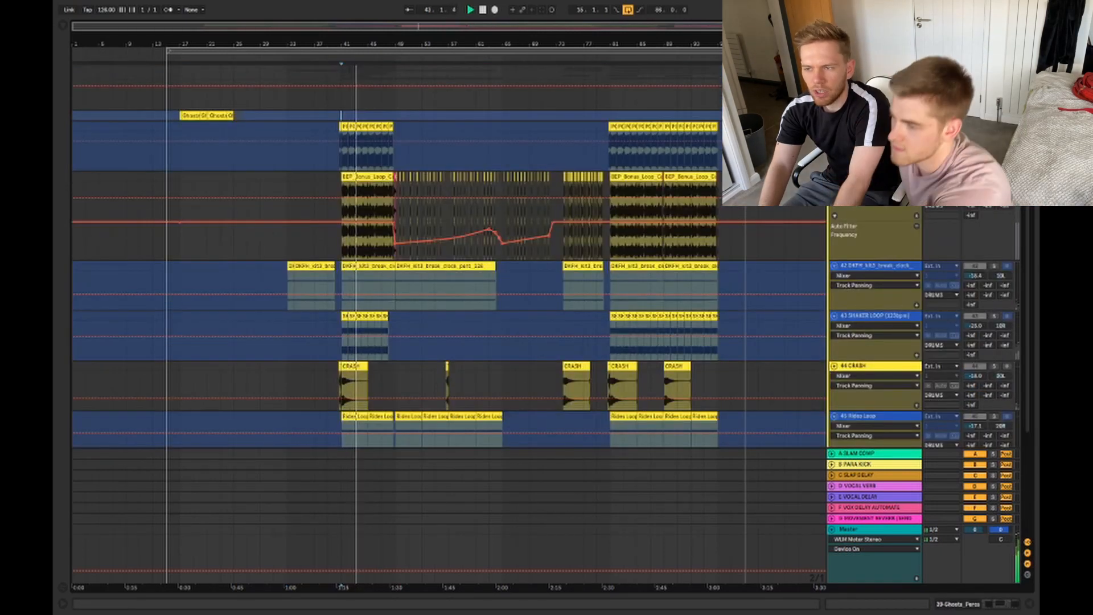
double_click(875, 126)
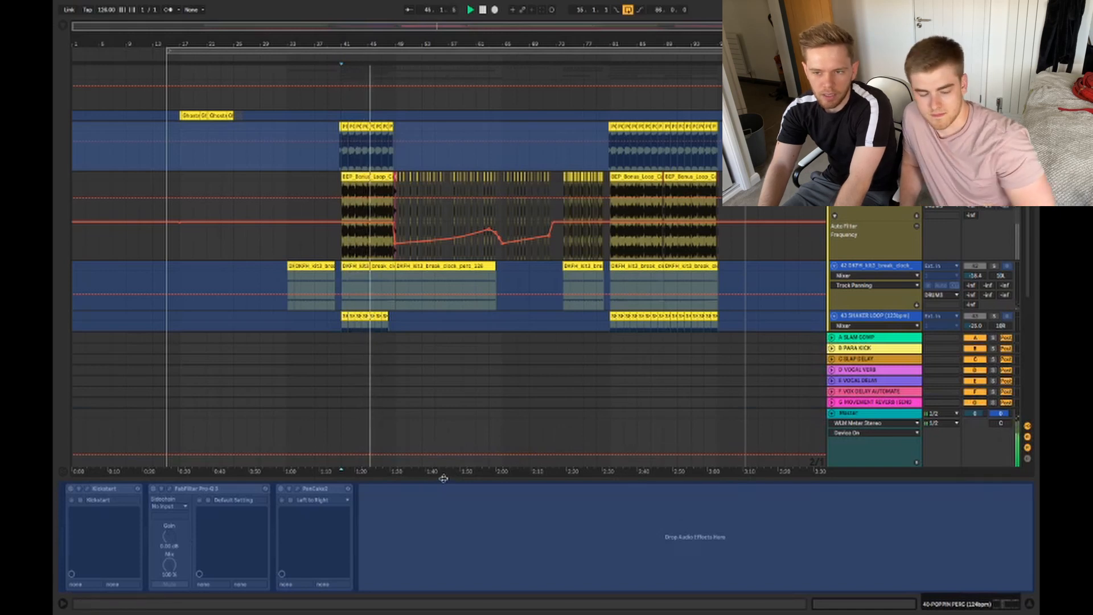
drag(444, 478, 444, 541)
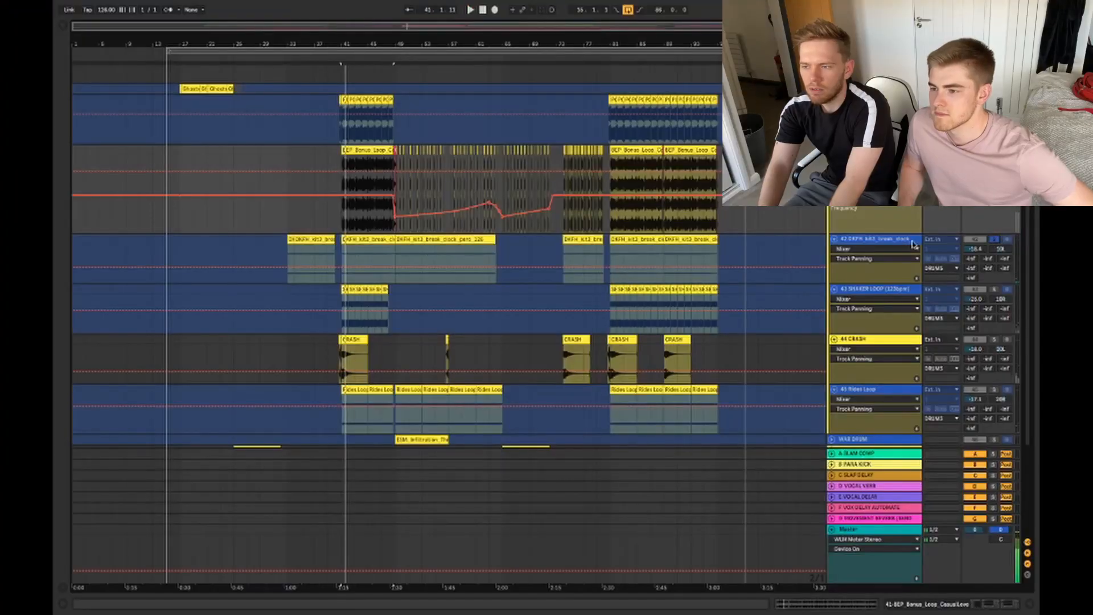
Step: Audition the percussion loops, the CRASH clip at bar 41 and the Rides Loop track
key(space)
scroll(913, 244, down, 1)
scroll(884, 274, down, 2)
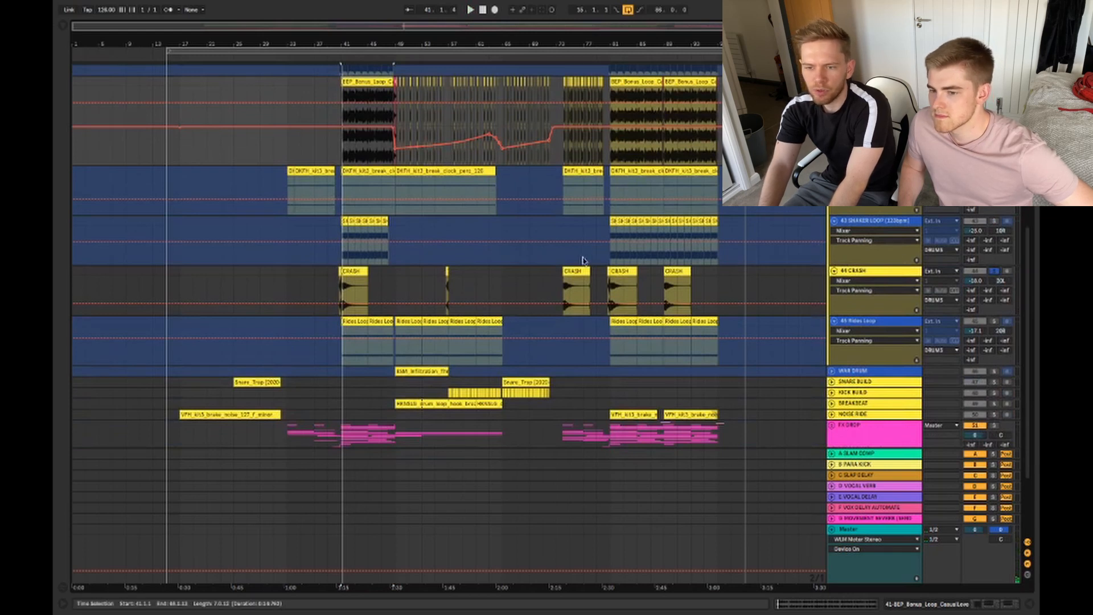
click(348, 271)
key(space)
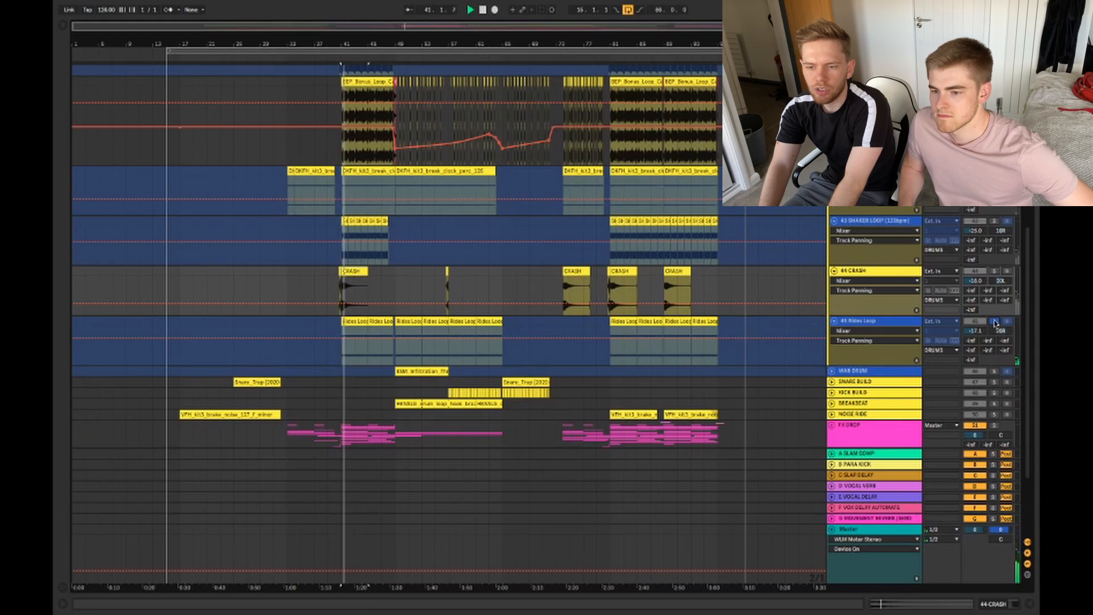
Step: Play the whole DRUMS group in solo and inspect the CLA Drums plugin settings on it
scroll(996, 323, up, 15)
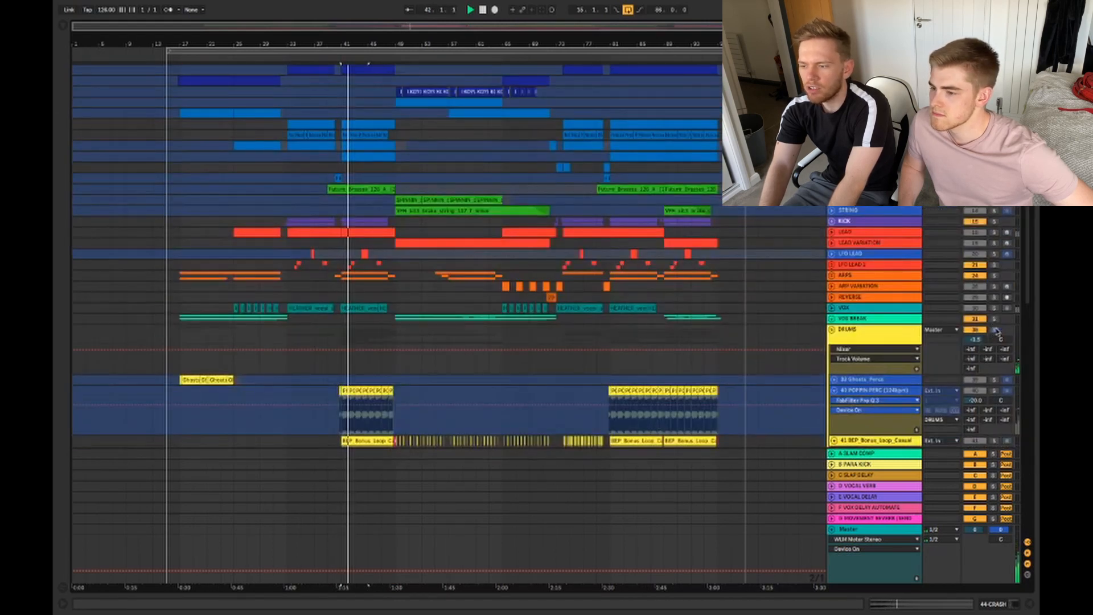
scroll(996, 330, down, 8)
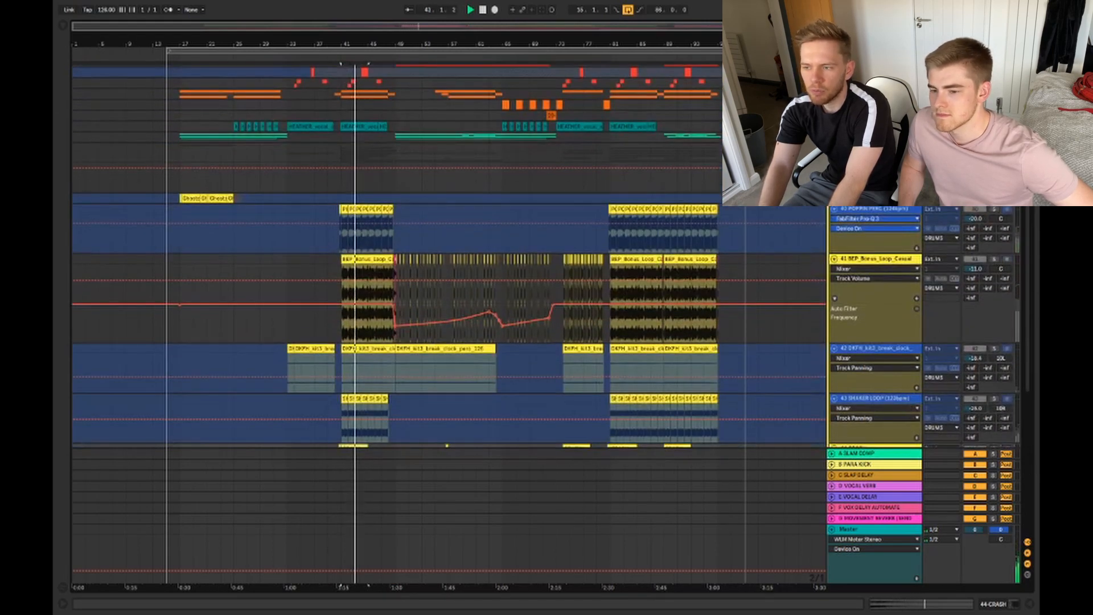
double_click(877, 148)
click(87, 489)
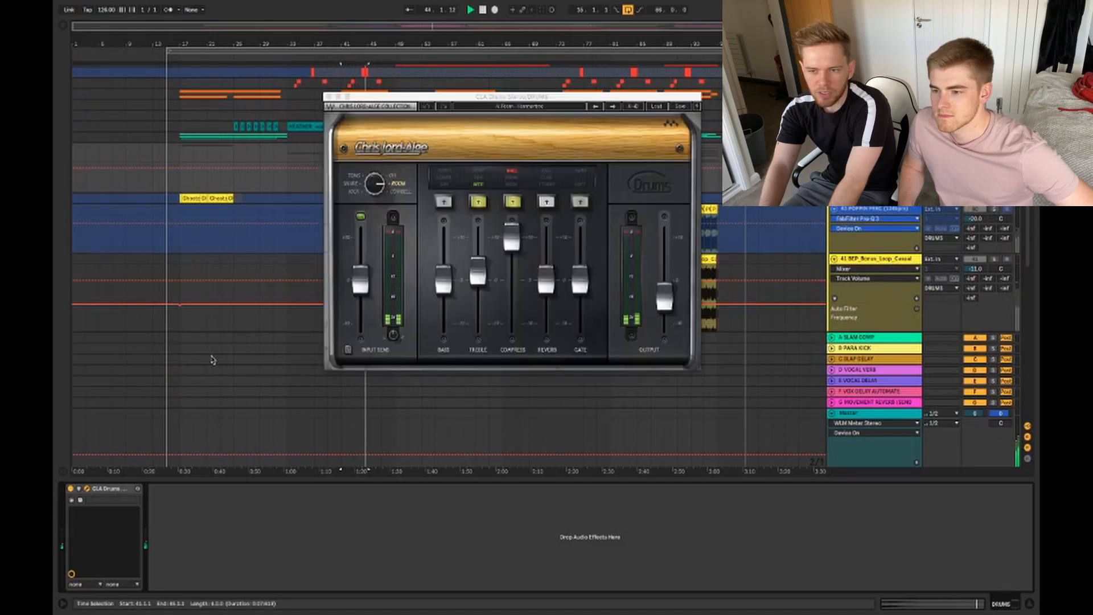
click(329, 97)
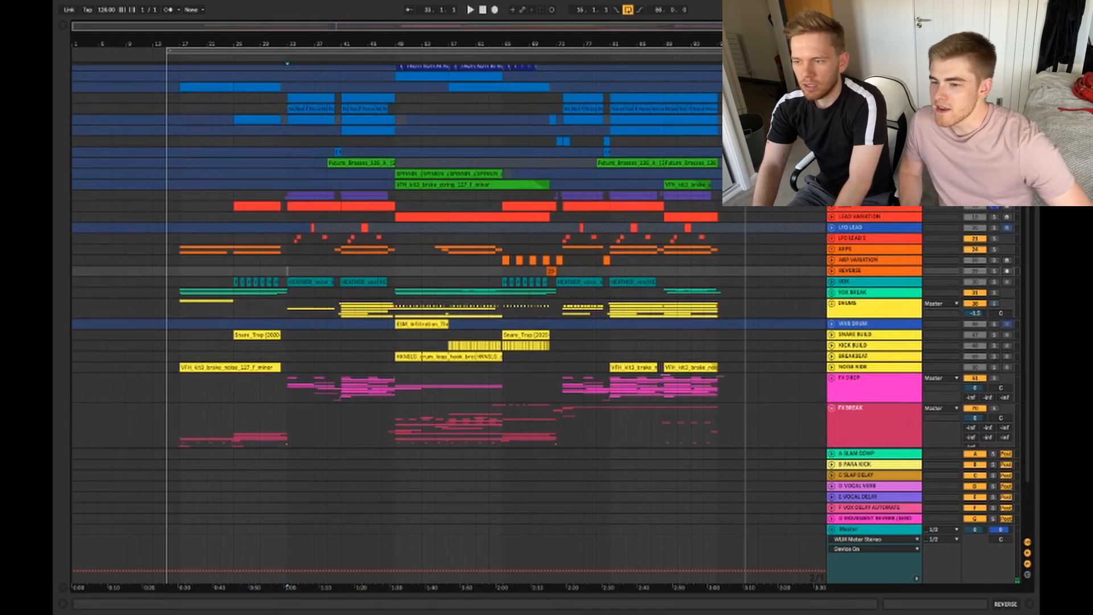
Step: Play the LEAD clip from bar 33, unfold the LEAD track and open its Serum instrument
click(313, 207)
key(space)
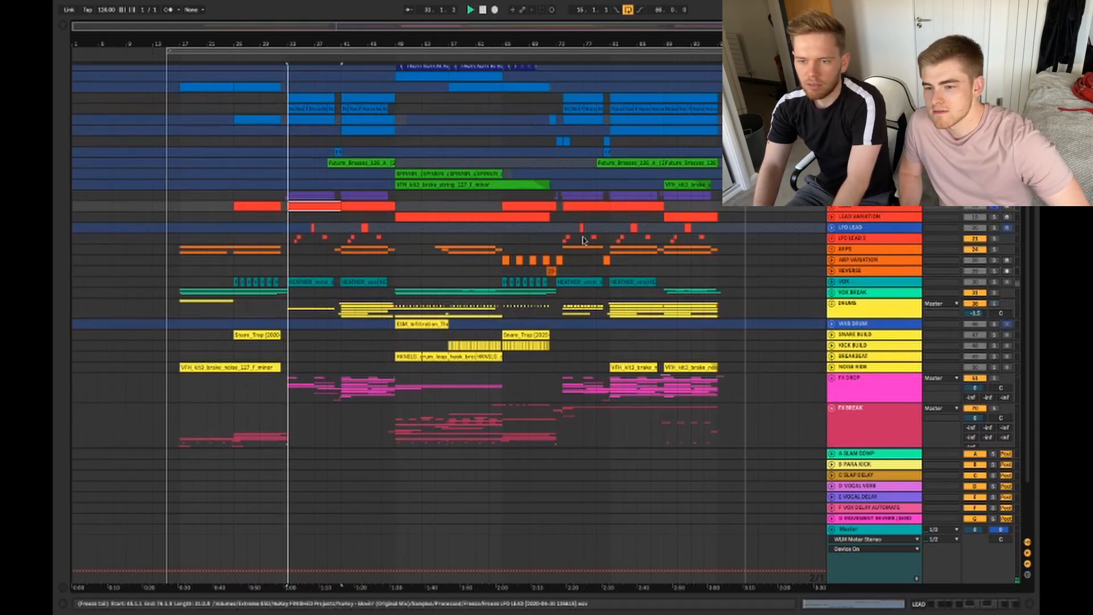
click(832, 208)
double_click(866, 208)
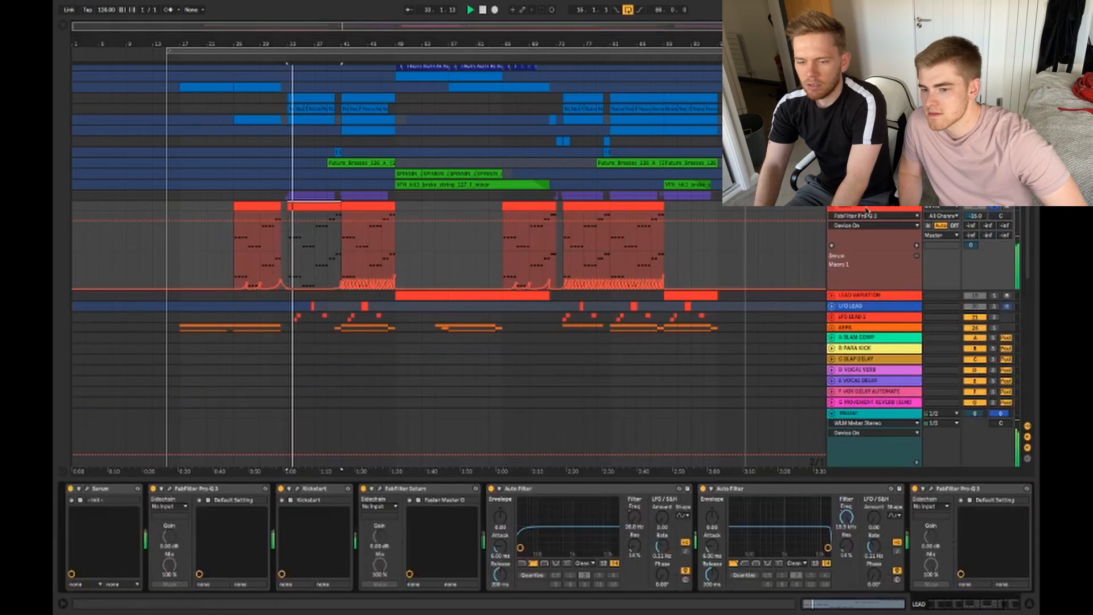
click(89, 491)
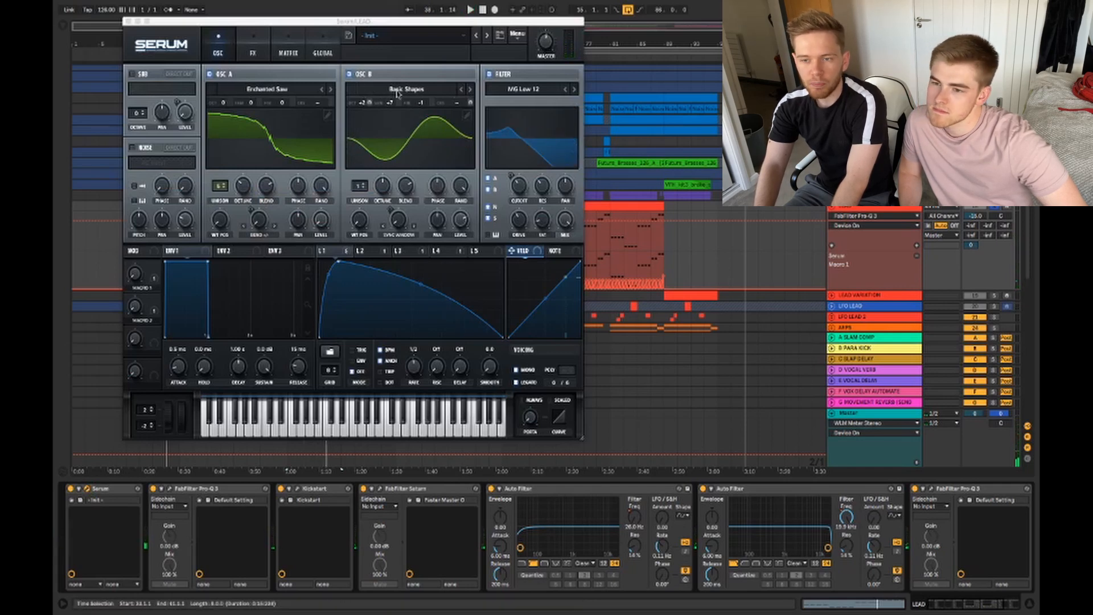
Step: Compare the lead sound with oscillator B off and on, and examine its LFO 1 and LFO 2 shapes
click(349, 74)
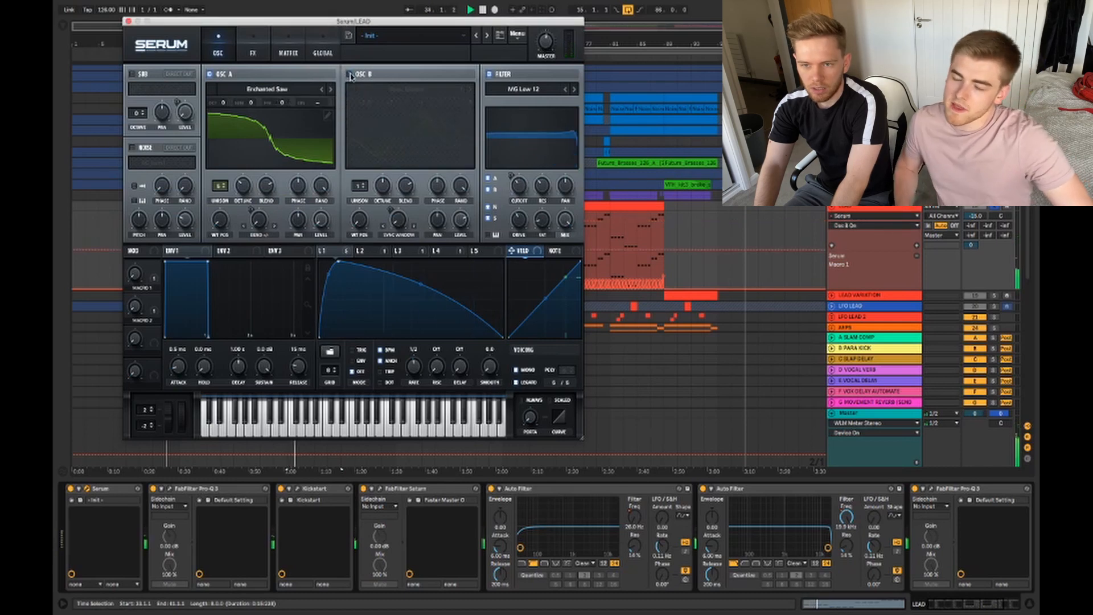
click(350, 74)
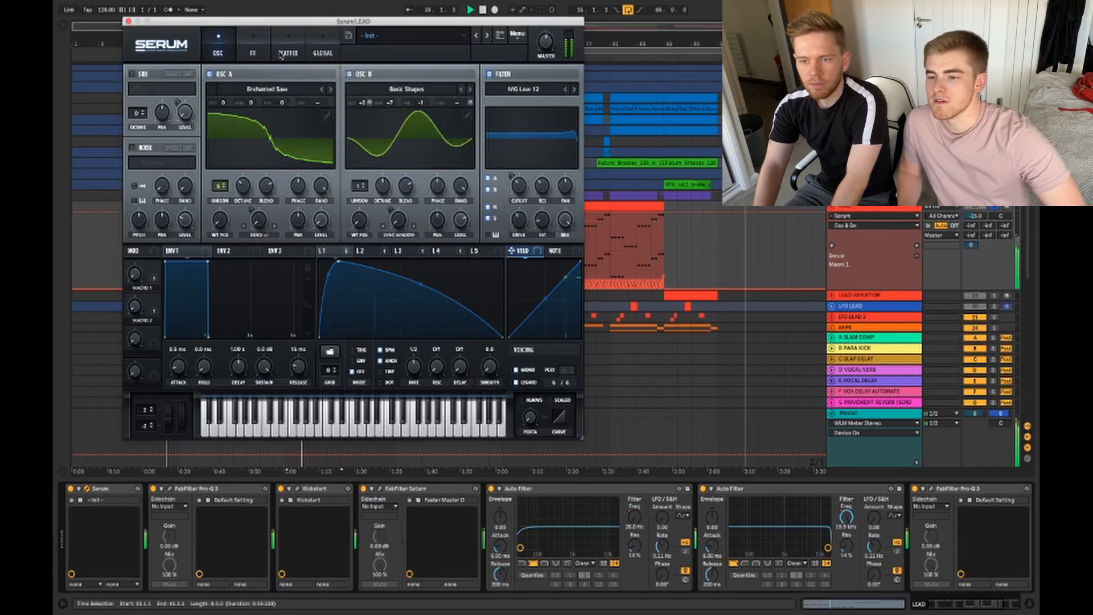
click(337, 253)
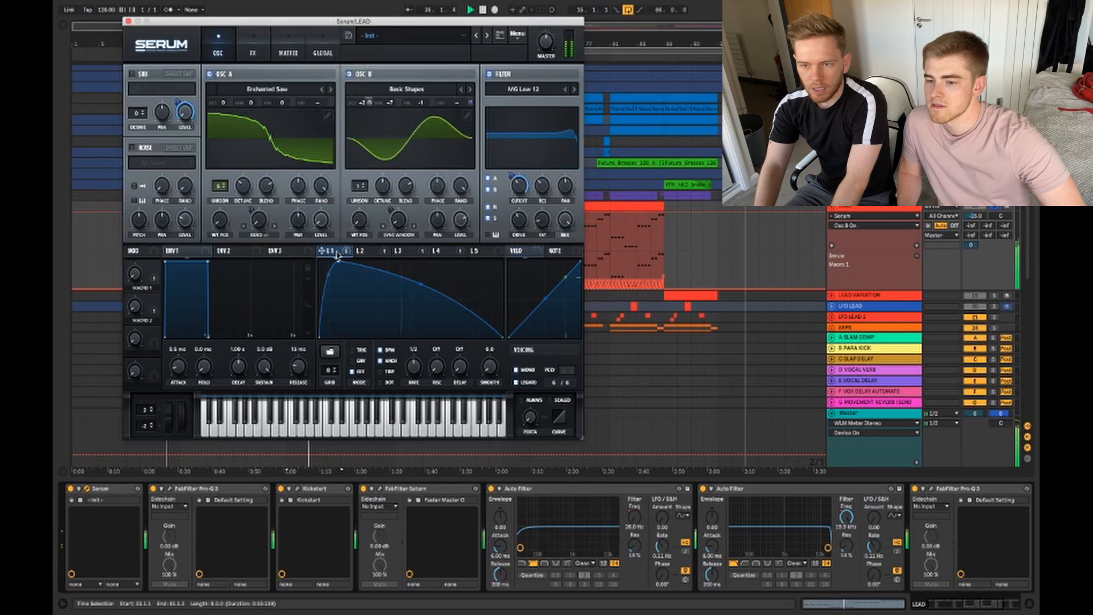
key(space)
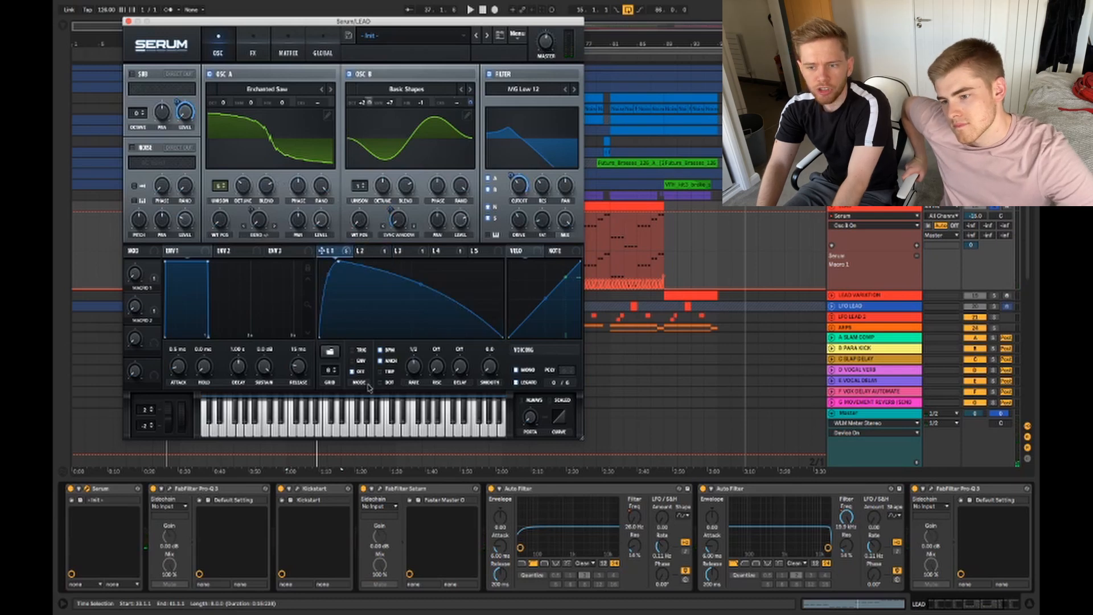
click(373, 254)
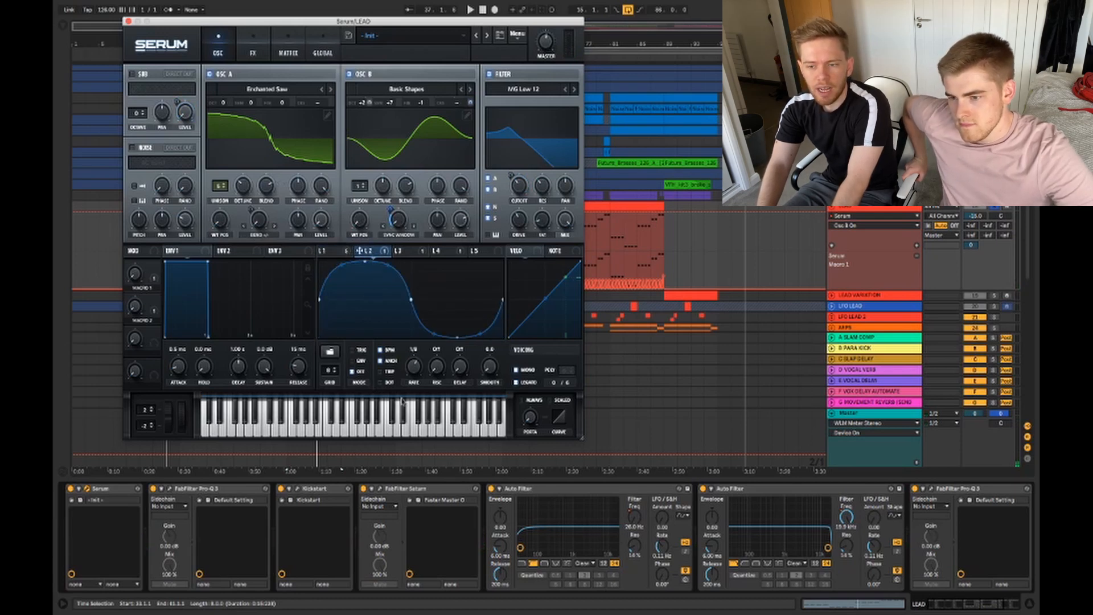
click(333, 254)
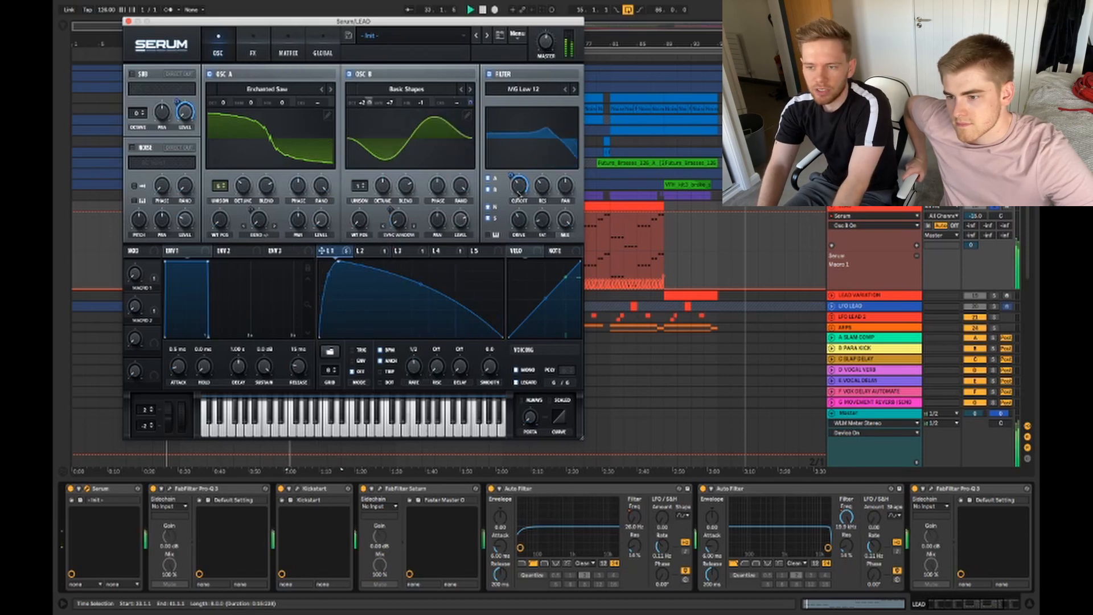
Step: Examine the FX page of the lead's Serum and the LEAD effect chain, including its Pro-Q 3 equalizer curves
click(251, 46)
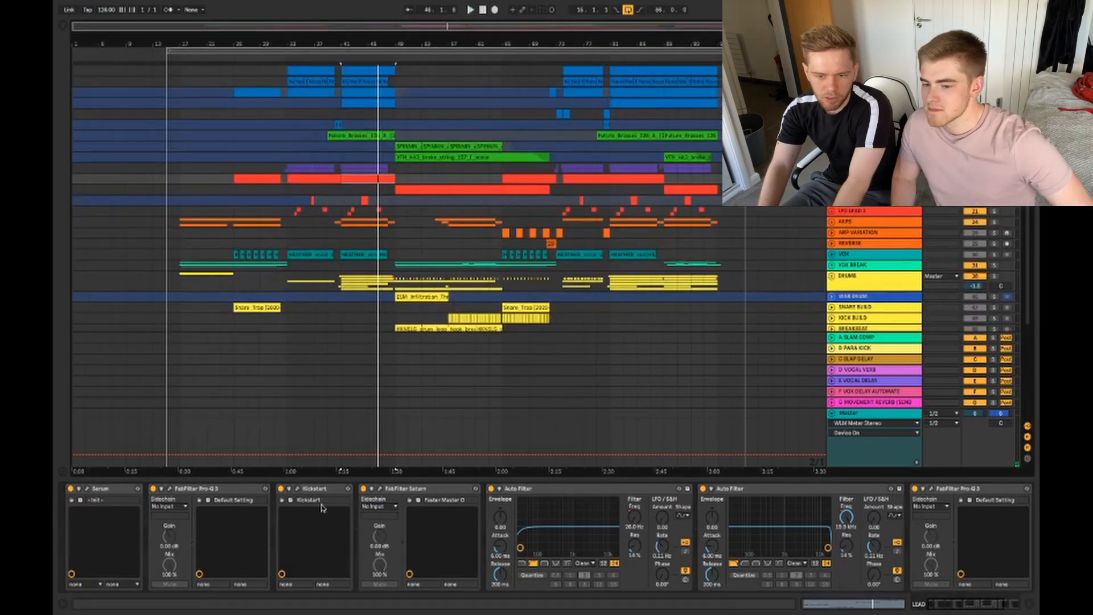
scroll(322, 508, right, 5)
scroll(322, 508, left, 5)
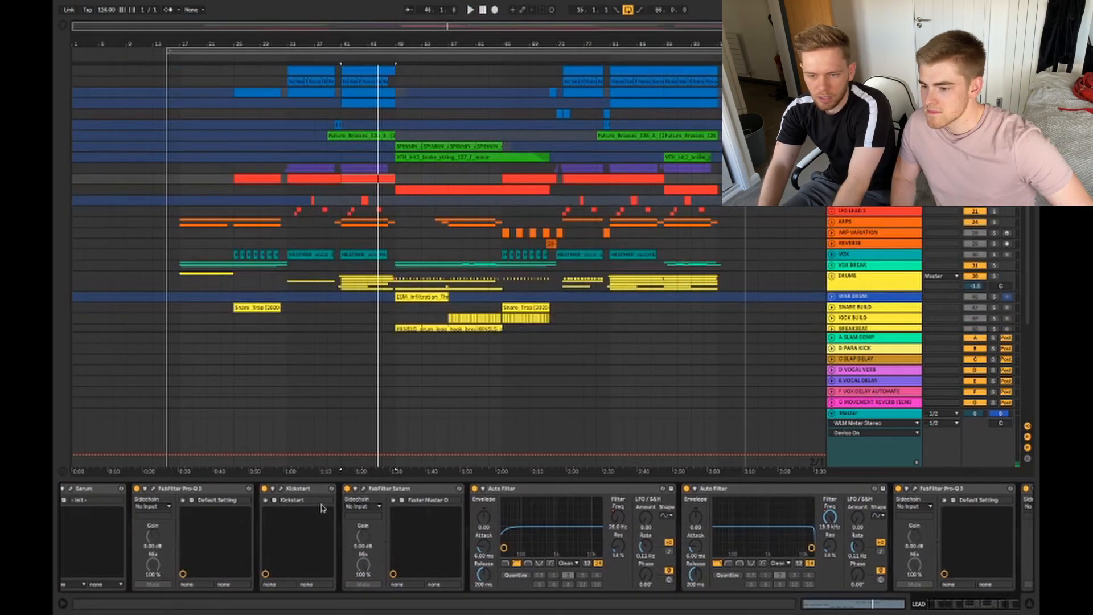
scroll(364, 491, right, 3)
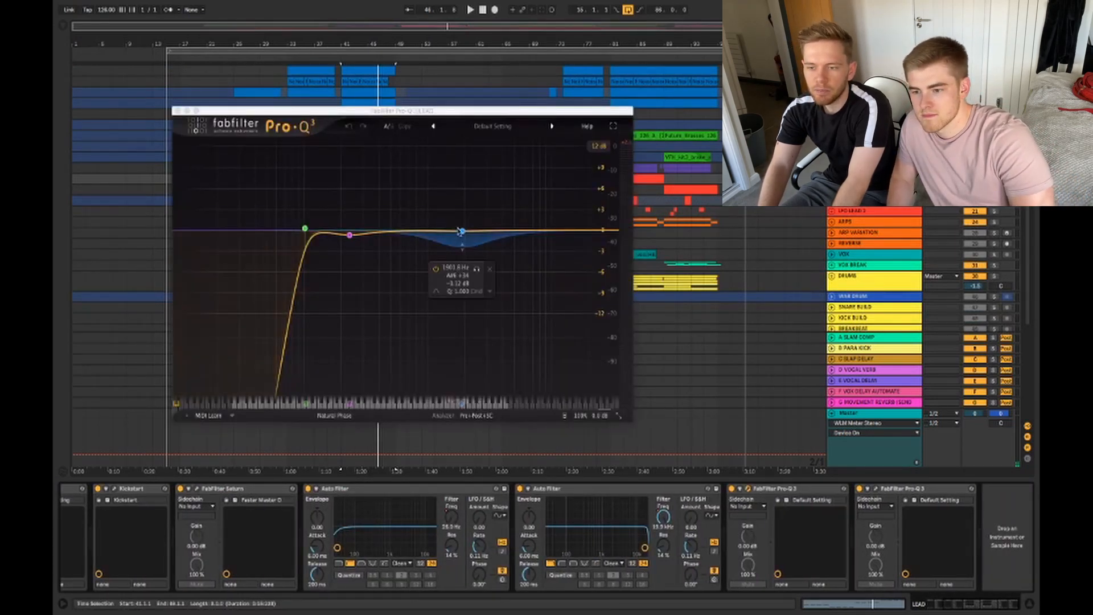
click(880, 491)
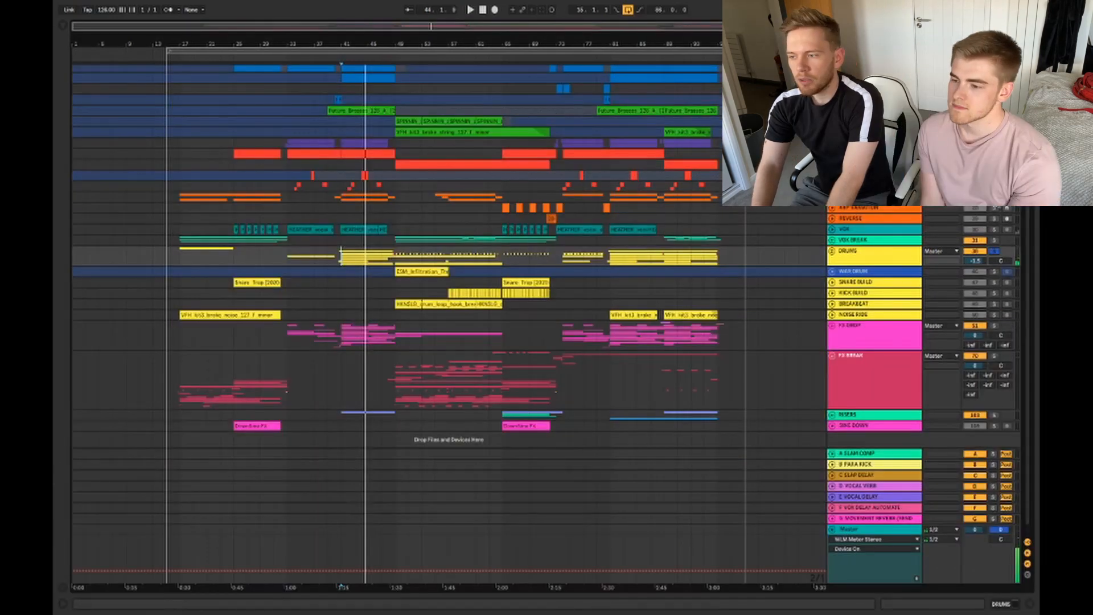
Step: Unfold the ARPS group, play the Future_Arp track in solo from bar 41 and inspect its effect chain
click(340, 196)
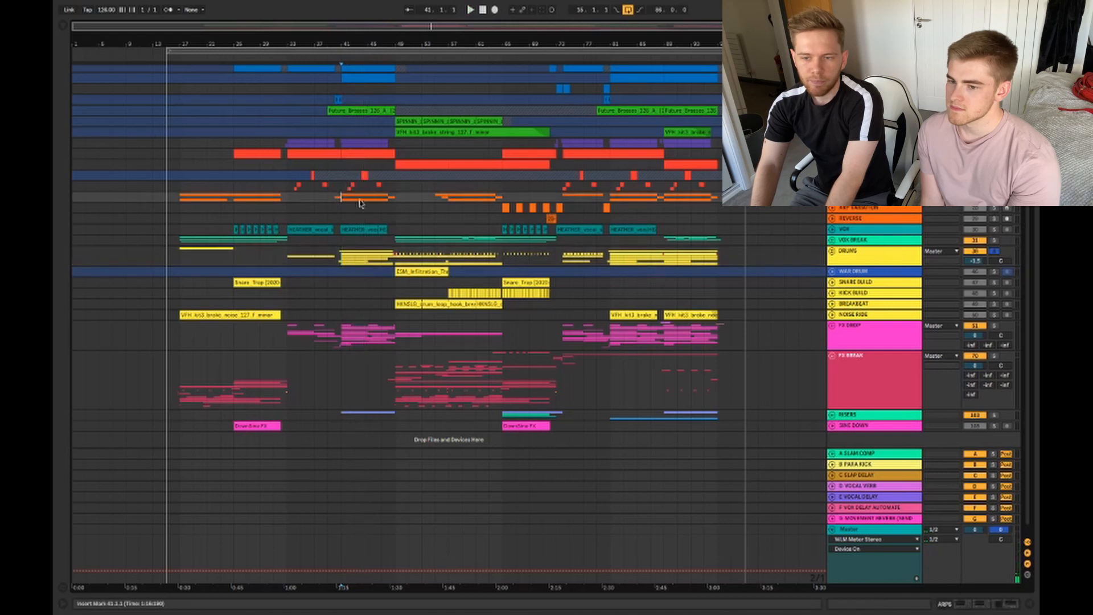
click(832, 197)
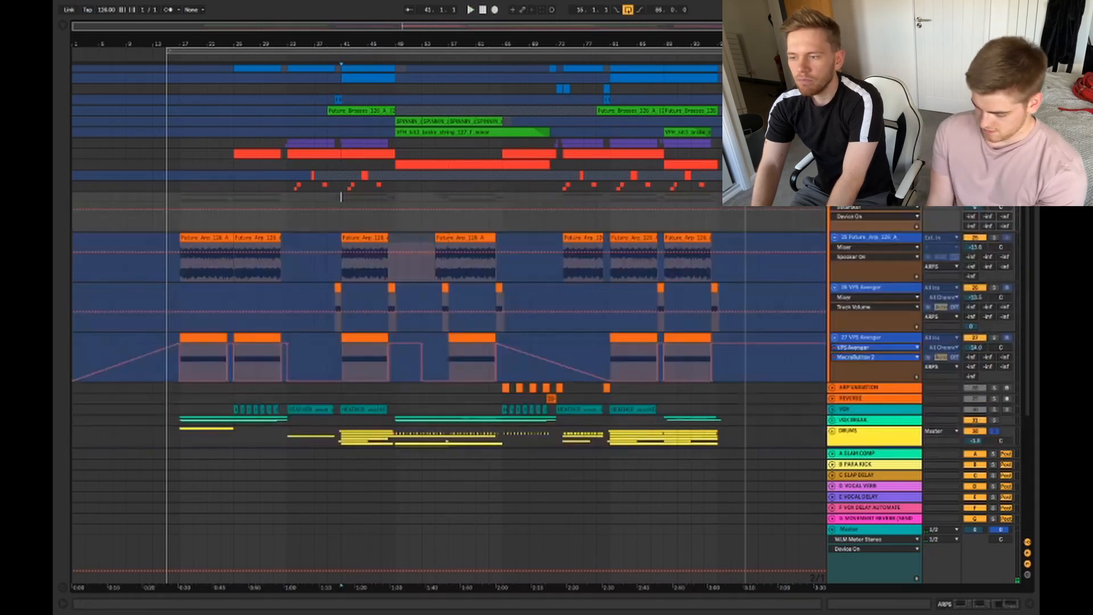
click(904, 237)
click(995, 238)
key(space)
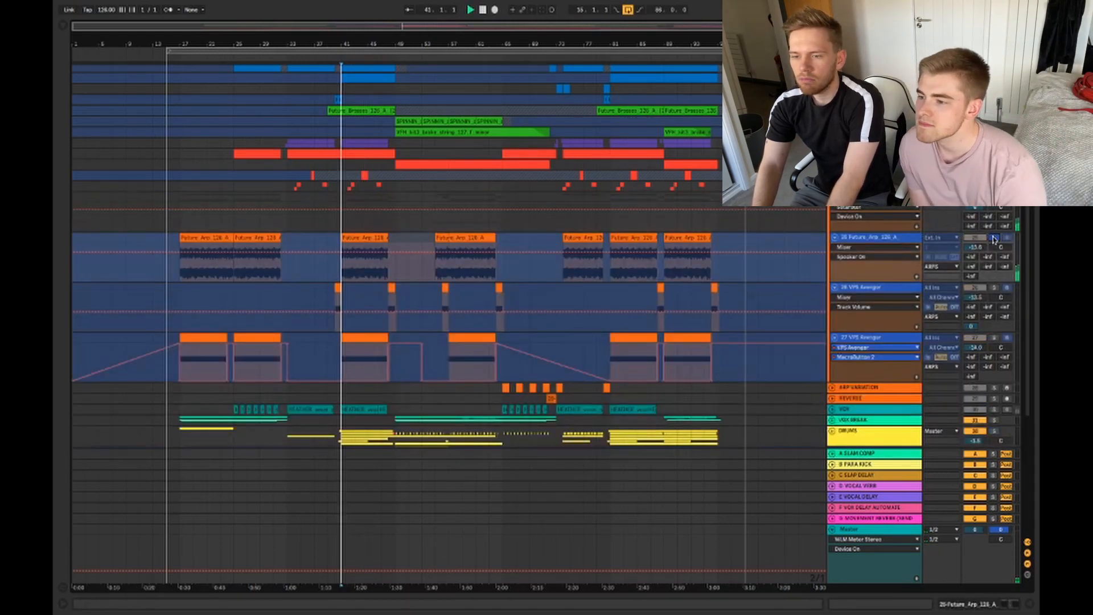
click(866, 243)
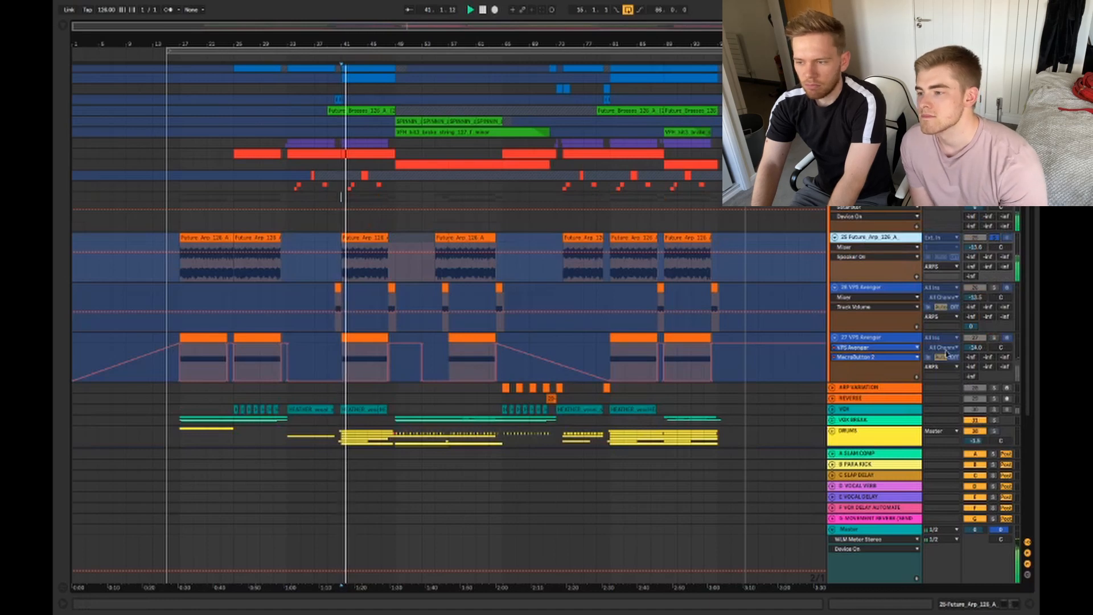
double_click(892, 238)
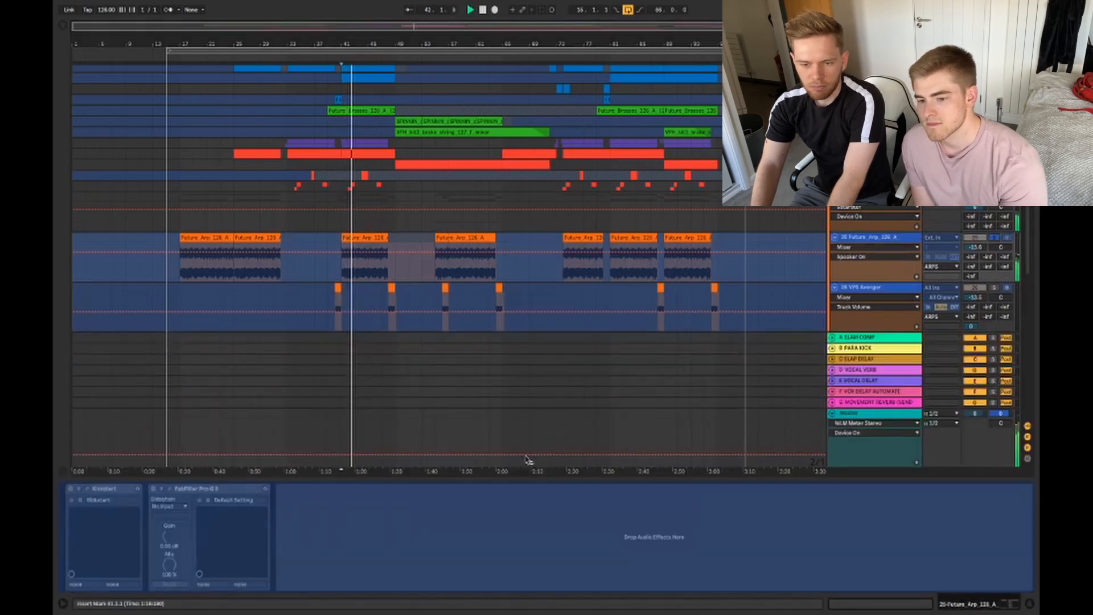
drag(505, 480, 507, 533)
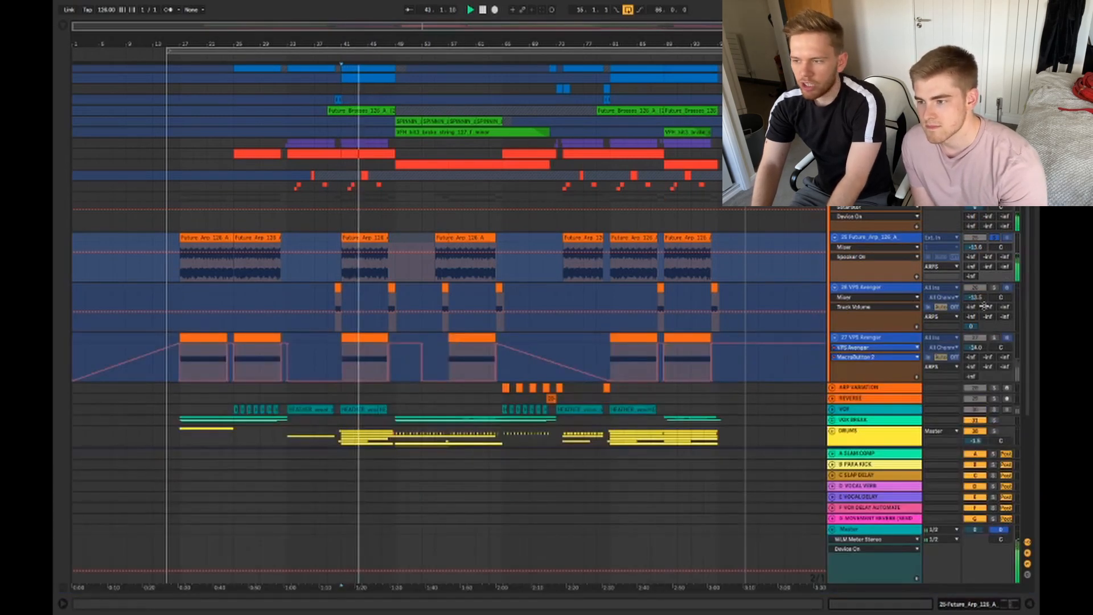
Step: Audition the lower VPS Avenger arp track in solo, inspect its devices and play its clip at bar 41
double_click(860, 337)
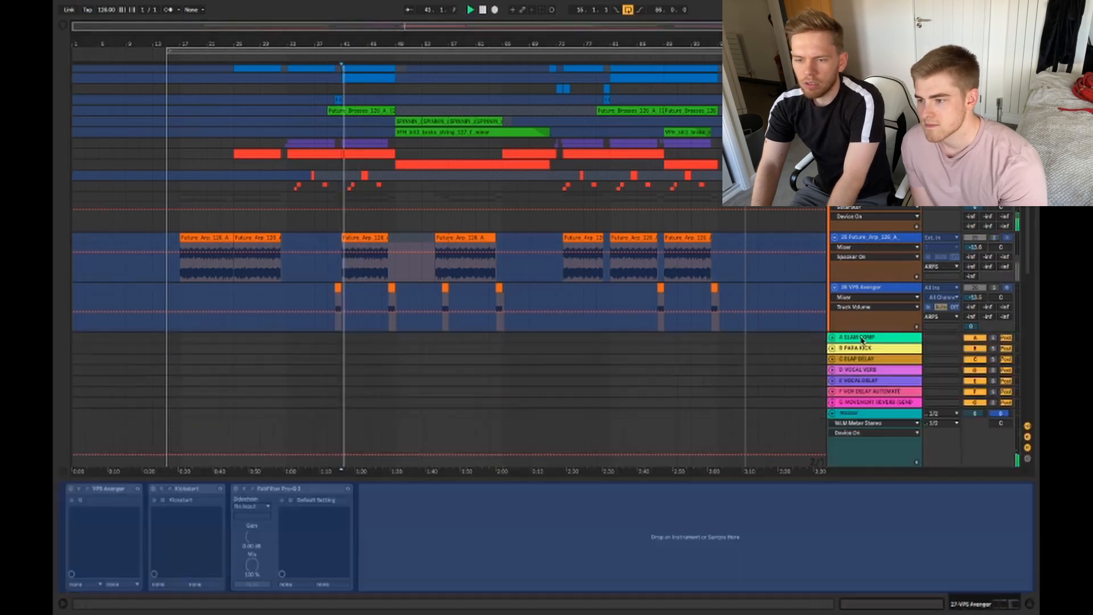
drag(178, 479, 178, 484)
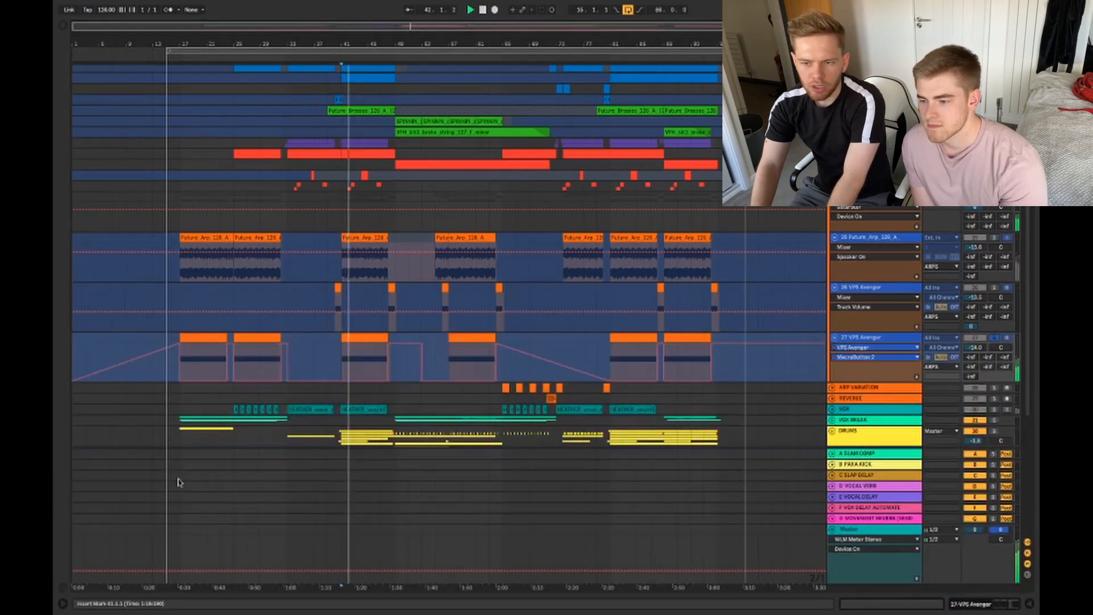
click(365, 337)
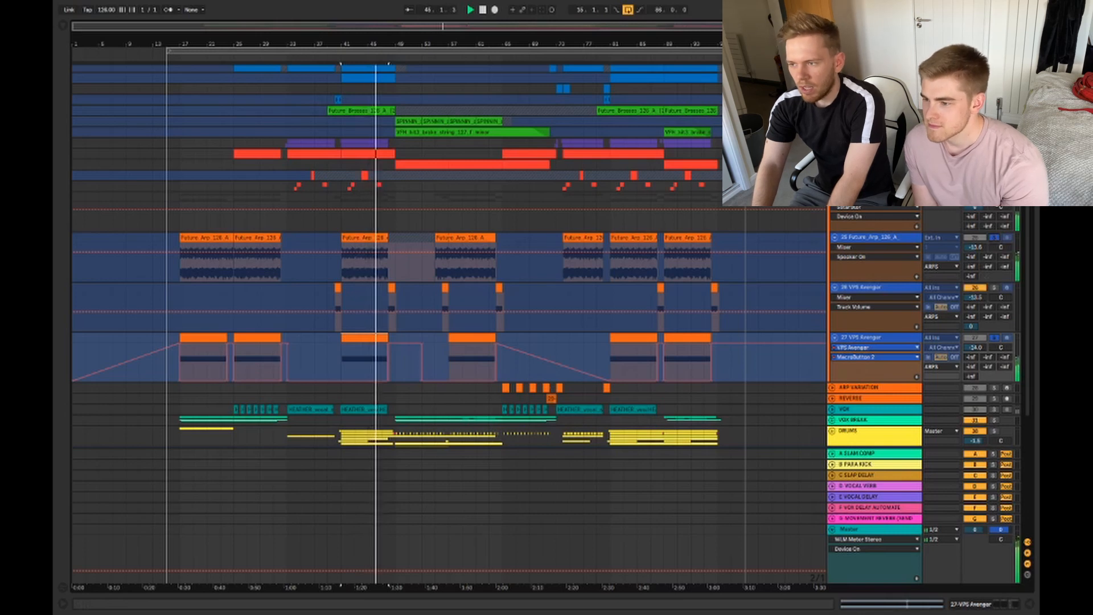
Step: Play the lead and arp layers together from bar 33, and fold the ARPS group
click(284, 200)
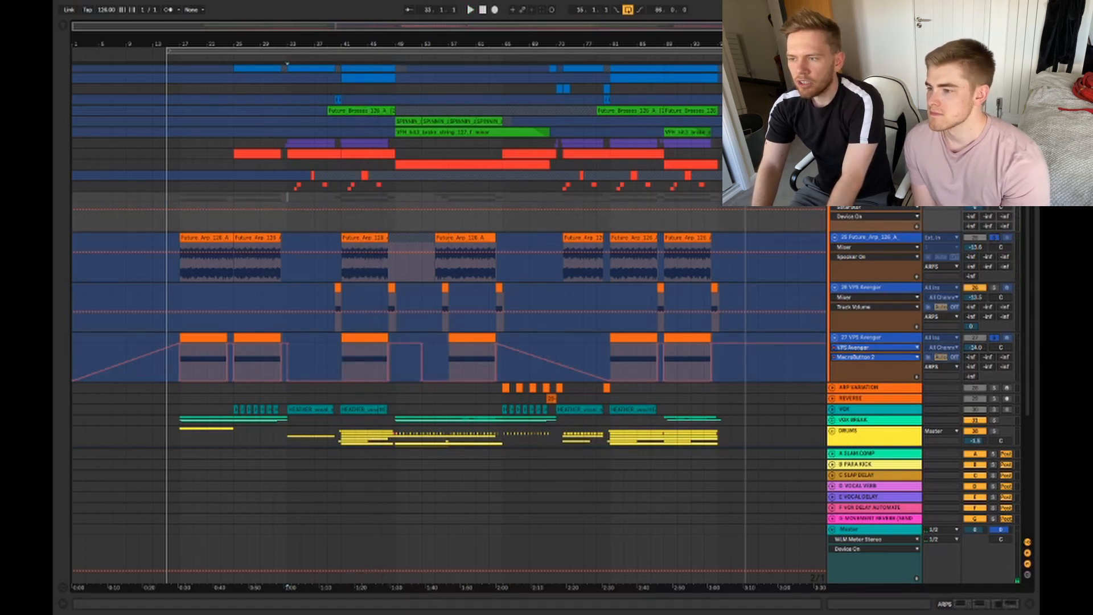
scroll(399, 256, up, 3)
key(space)
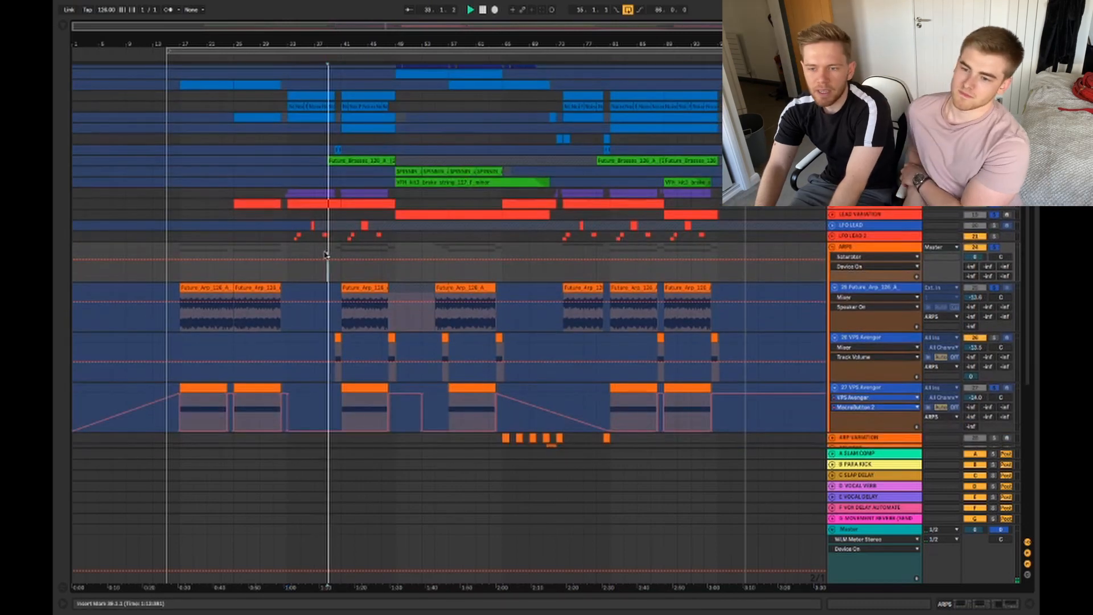
click(833, 248)
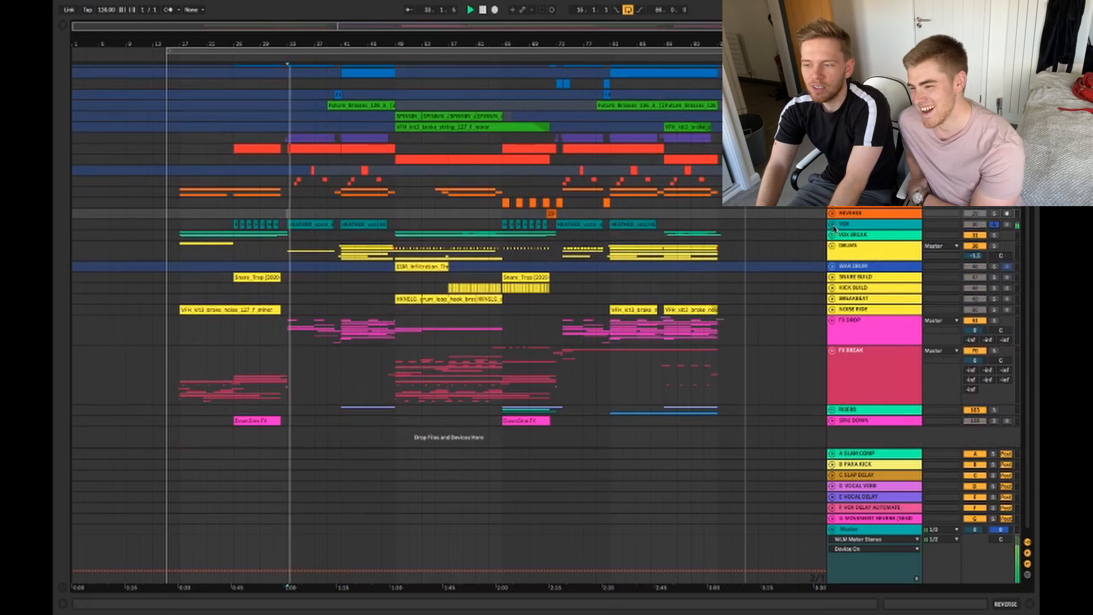
Step: Unfold the VOX track and audition its short vocal chops at bar 25 and the longer vocal clip at bar 33
click(833, 225)
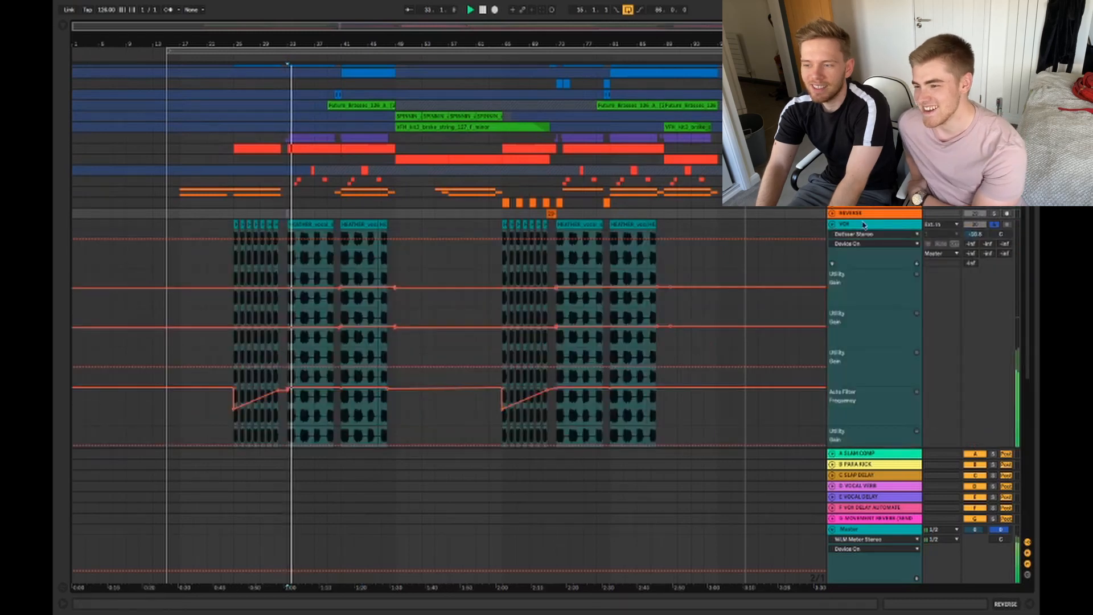
click(863, 224)
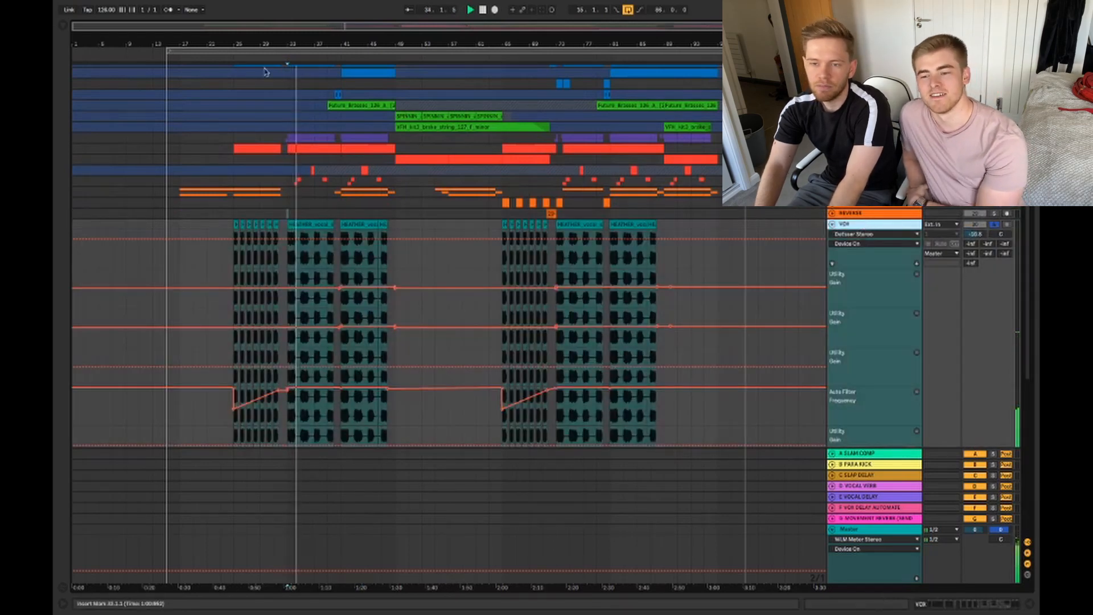
drag(251, 44, 251, 77)
scroll(271, 229, left, 3)
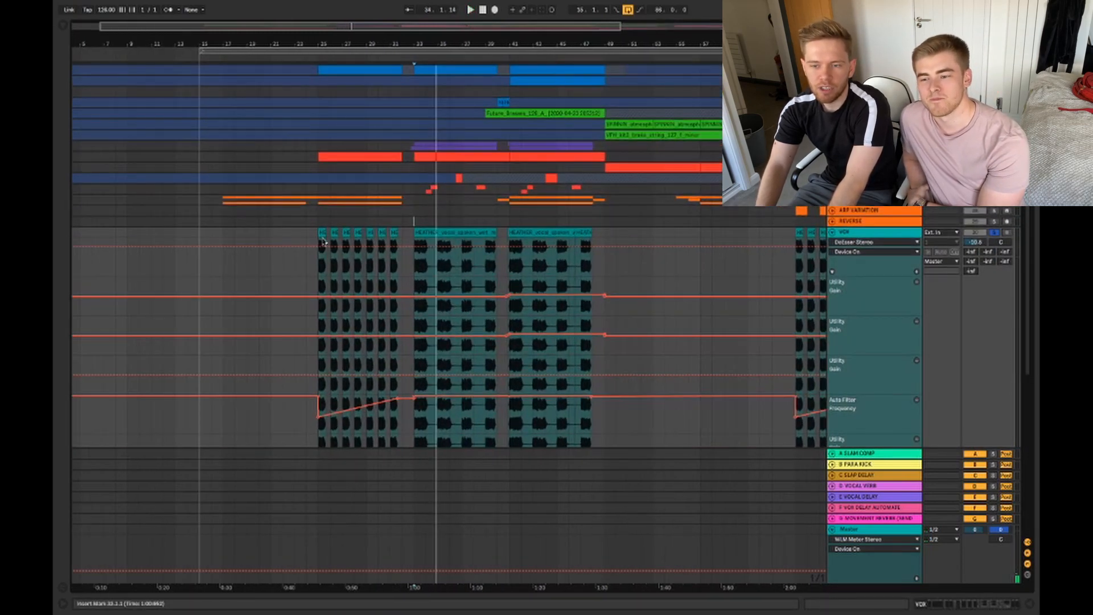
click(321, 234)
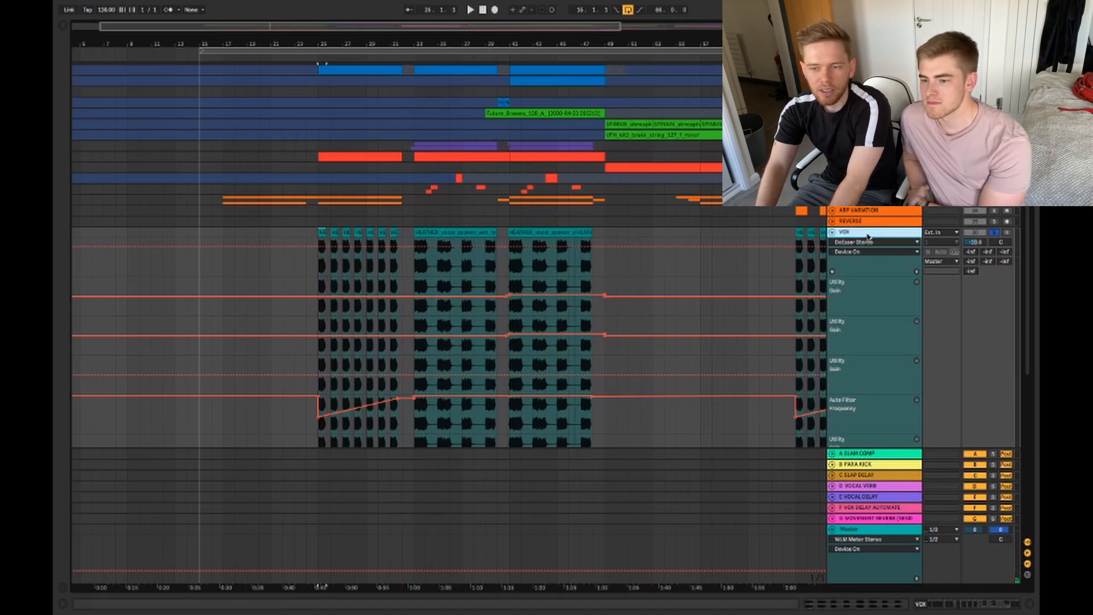
drag(317, 41, 317, 74)
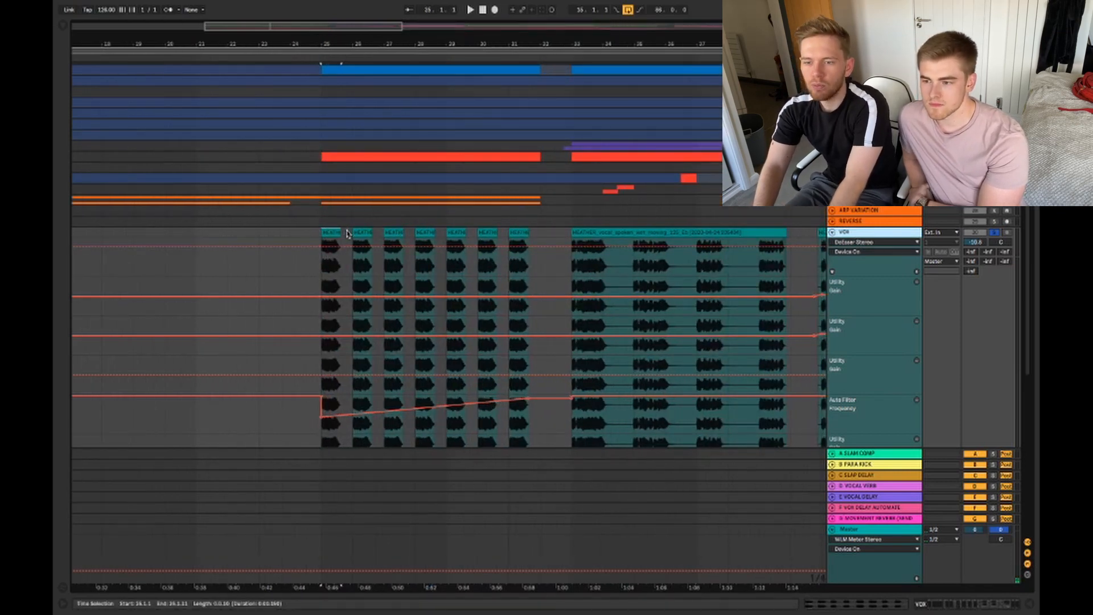
click(626, 230)
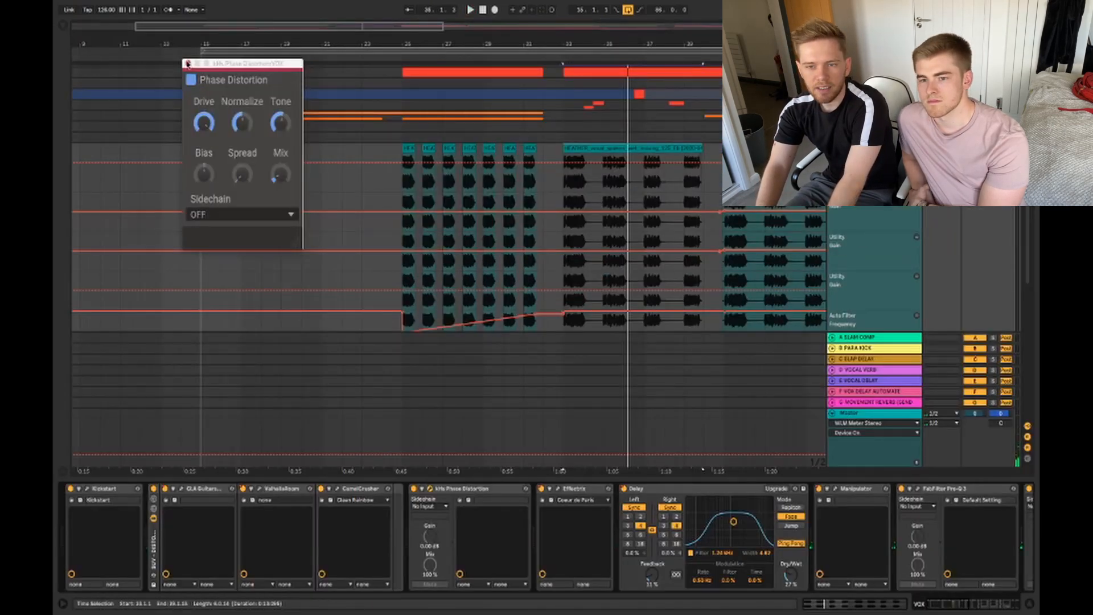
Step: Close kHs Phase Distortion and examine the rest of the VOX effect chain, including the Delay and Manipulator
click(188, 64)
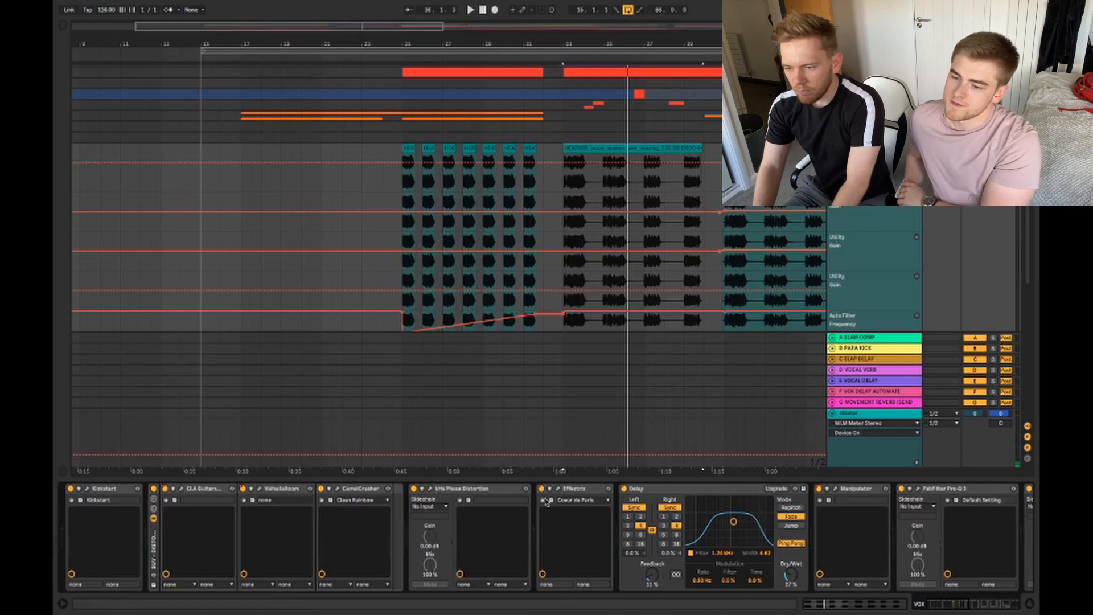
scroll(545, 502, right, 3)
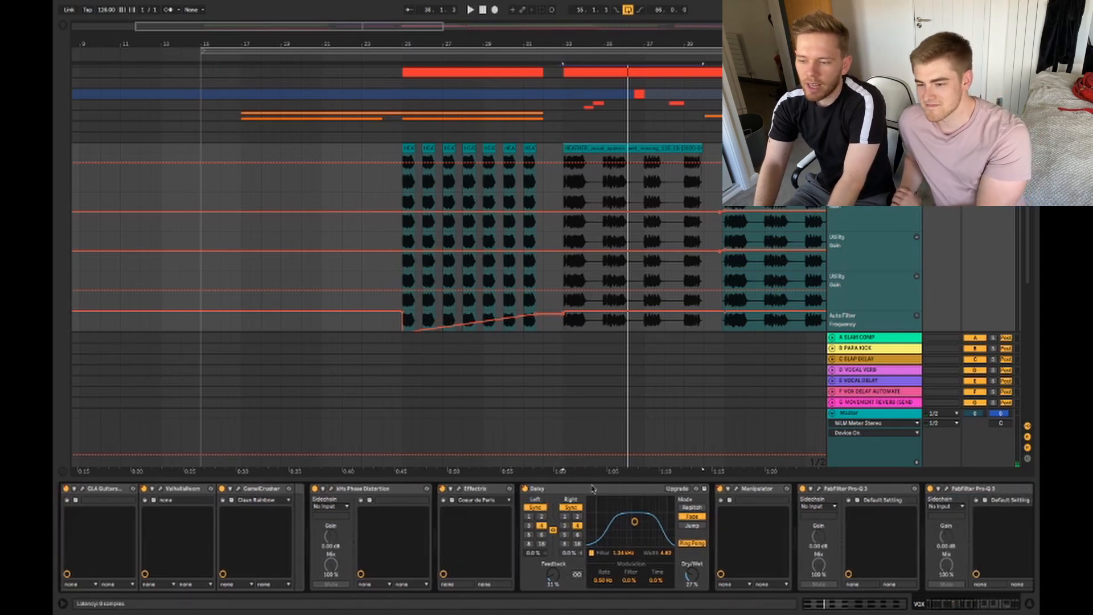
scroll(594, 489, right, 3)
click(666, 489)
click(84, 45)
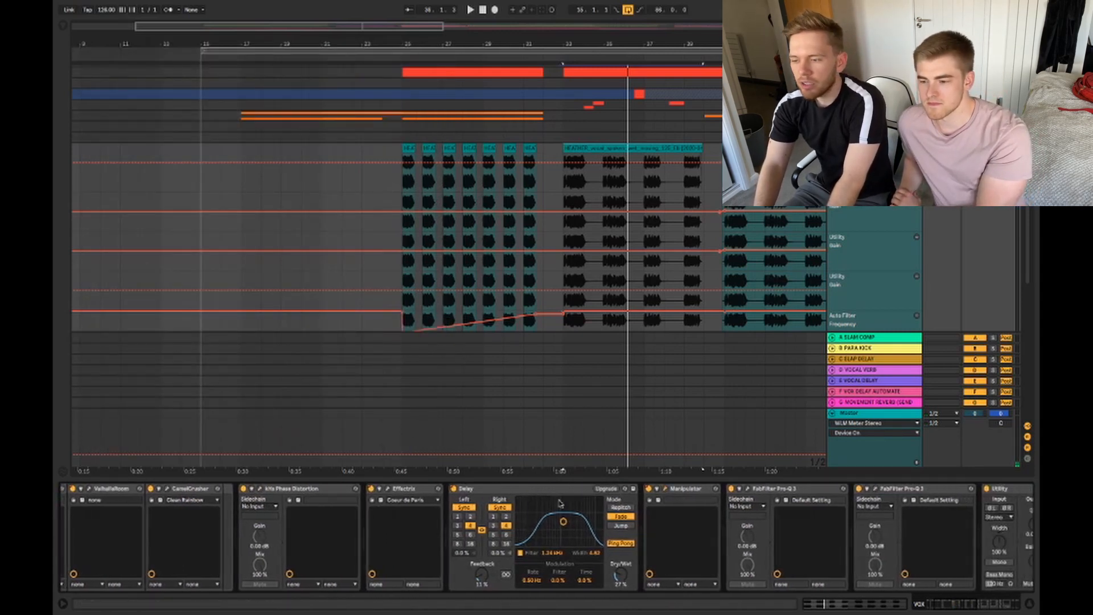
scroll(666, 510, right, 3)
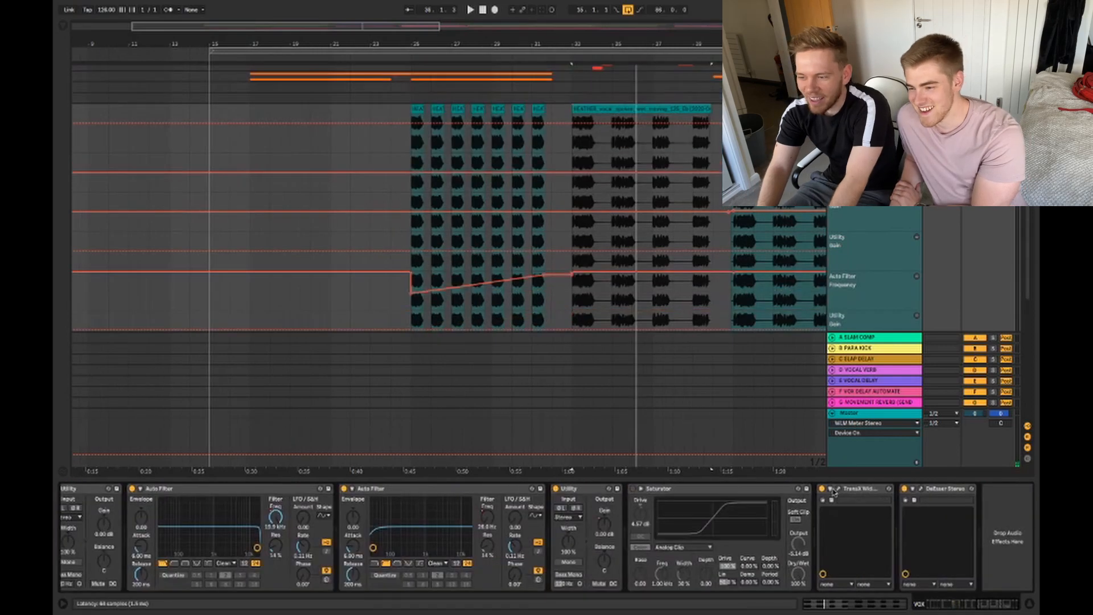
Step: Inspect the Trans-X Wide and DeEsser plugins on the VOX track and play the vocal with Trans-X Wide open
click(840, 490)
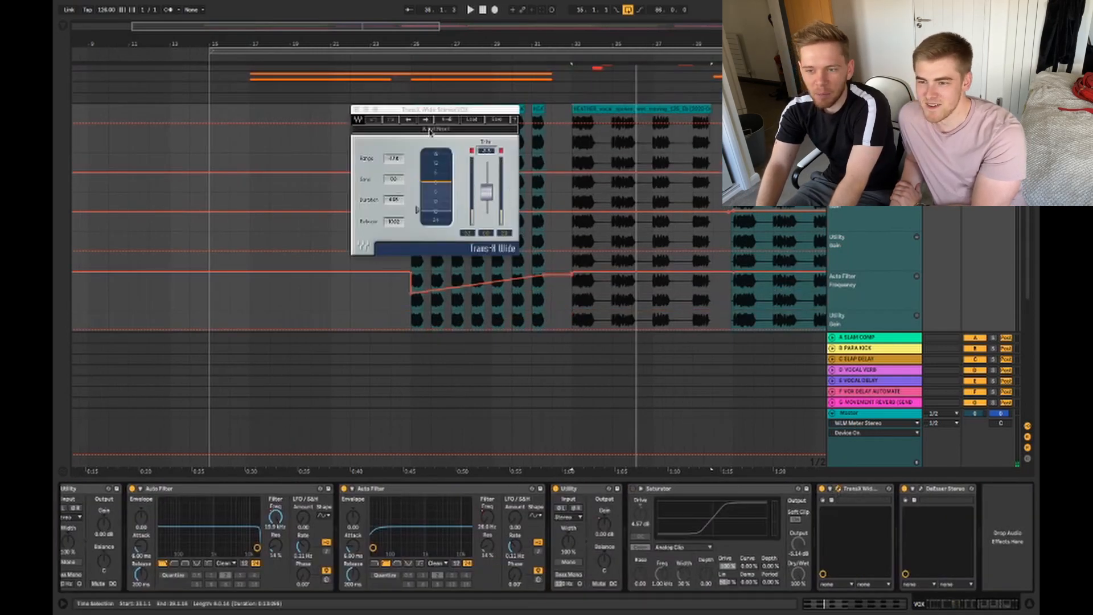
click(356, 109)
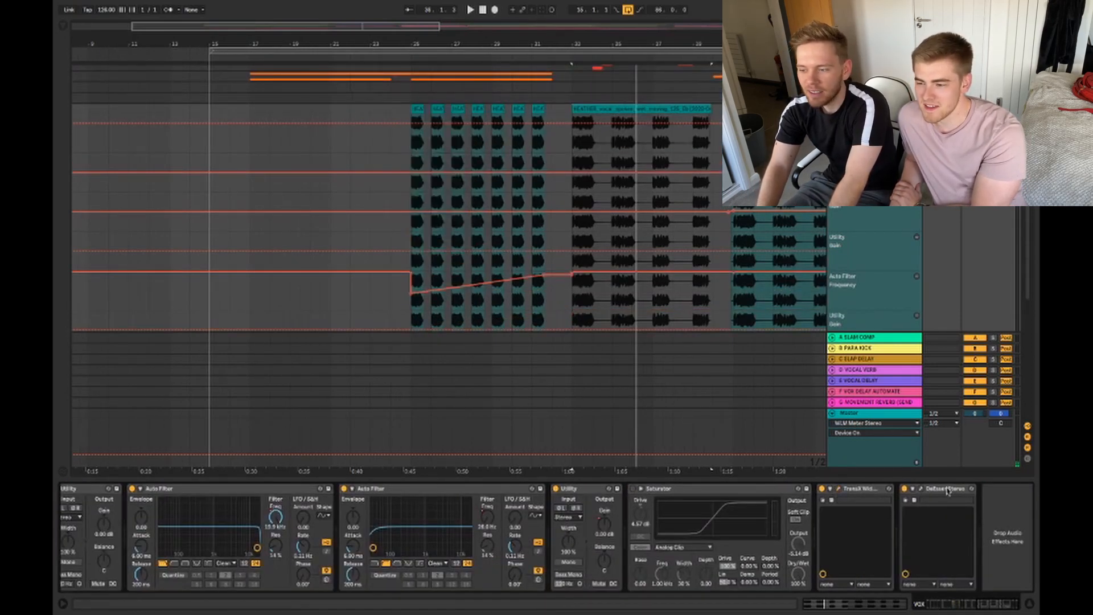
click(921, 489)
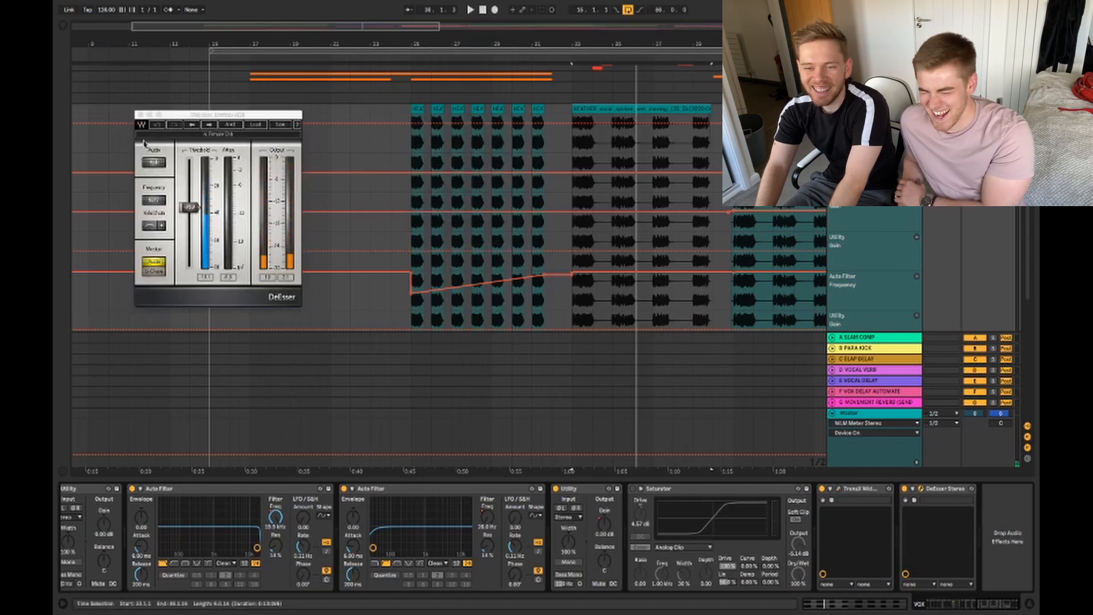
click(138, 114)
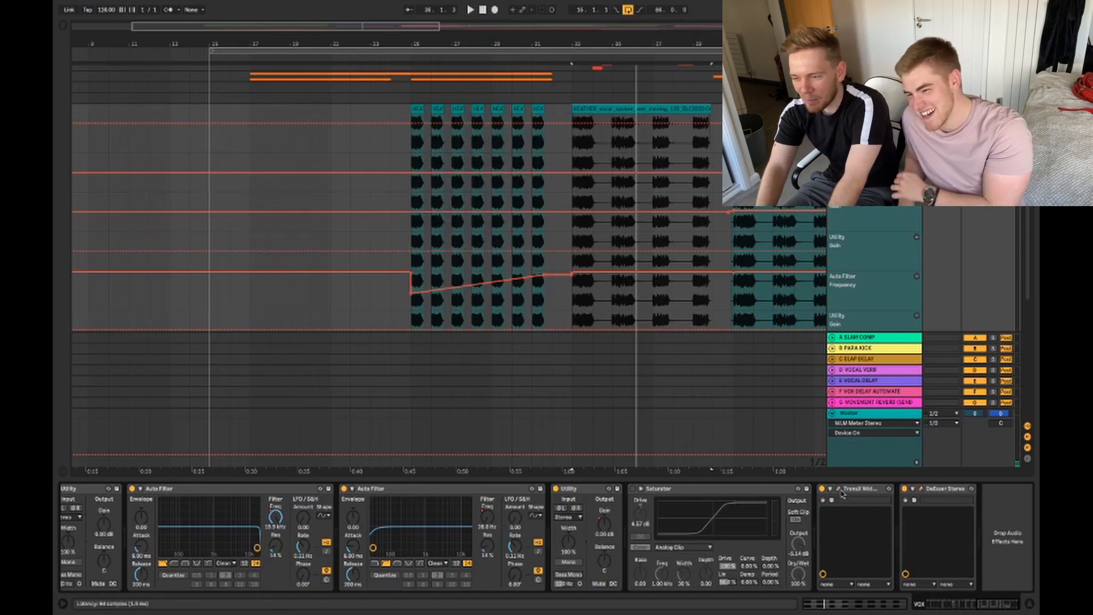
click(839, 489)
key(space)
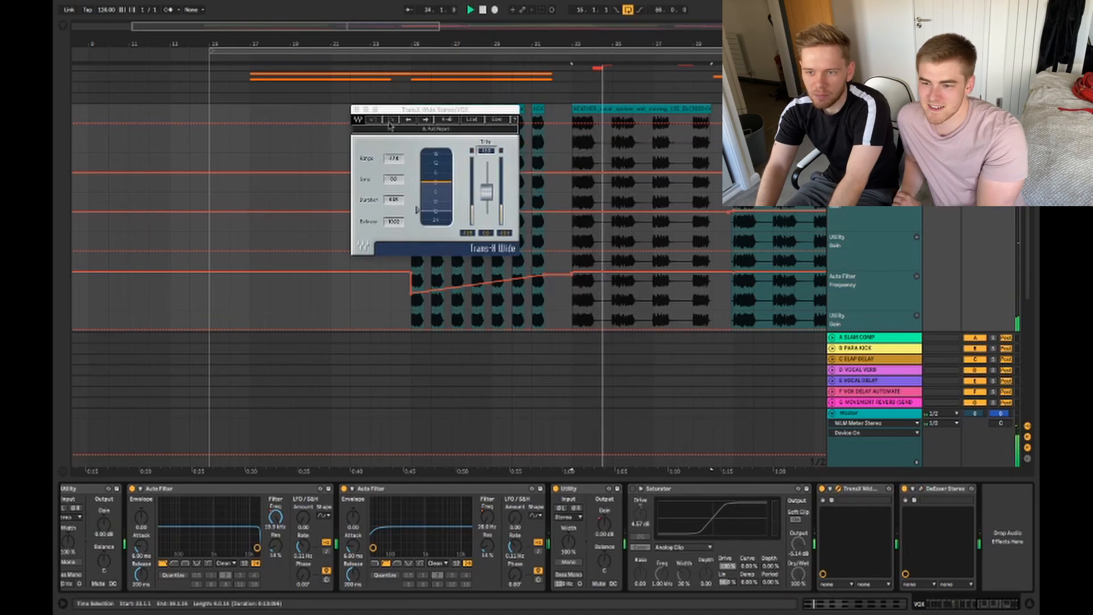
click(356, 110)
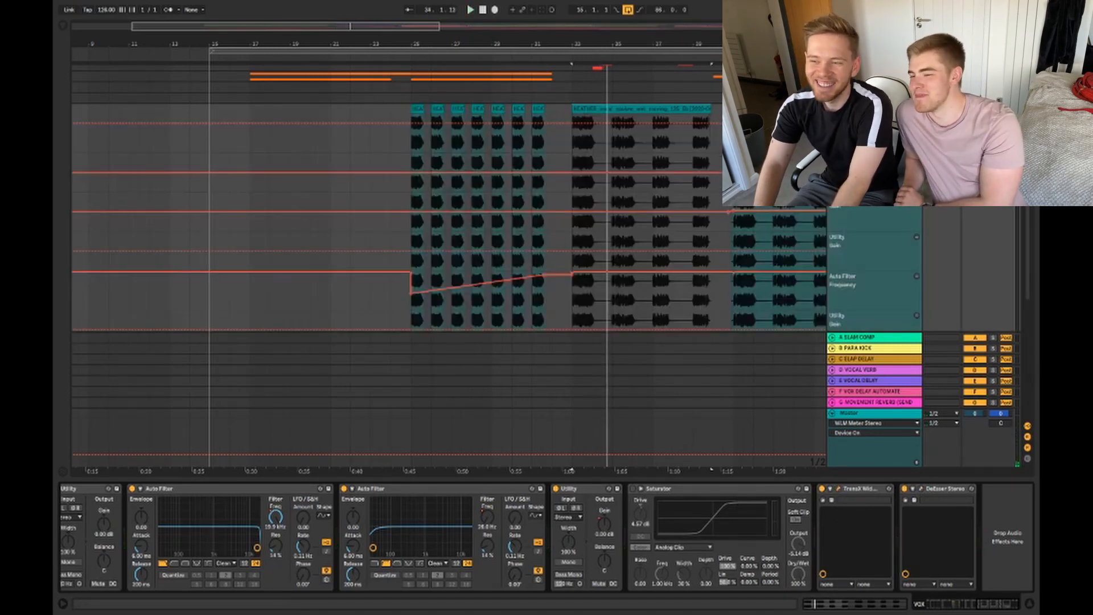
Step: Review the complete VOX effect chain from Kickstart to the DeEsser
scroll(621, 535, left, 10)
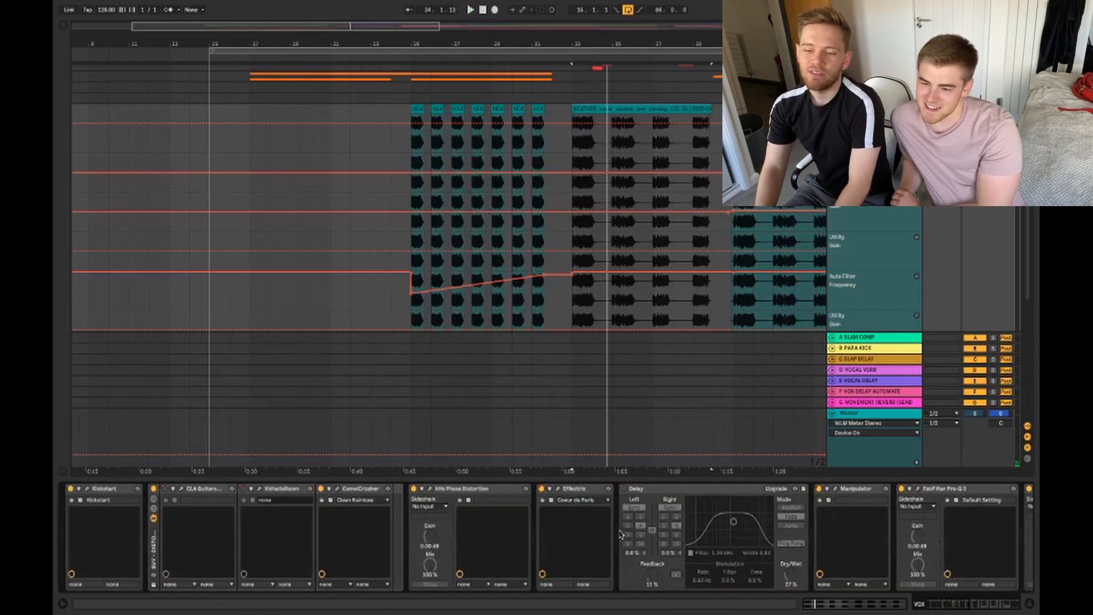
scroll(416, 585, right, 10)
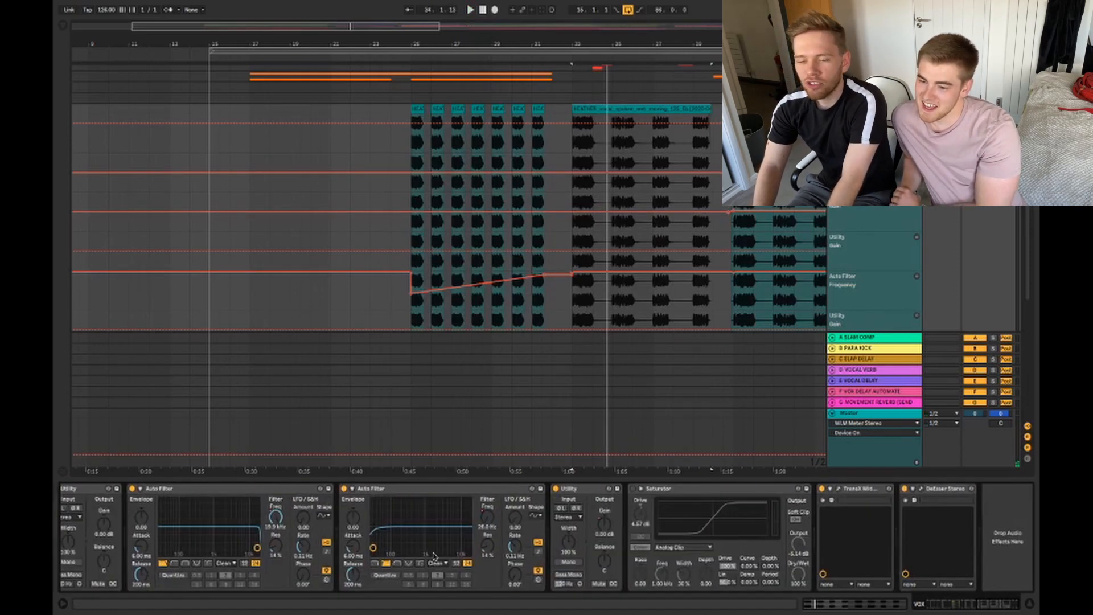
scroll(177, 500, left, 10)
scroll(150, 534, right, 10)
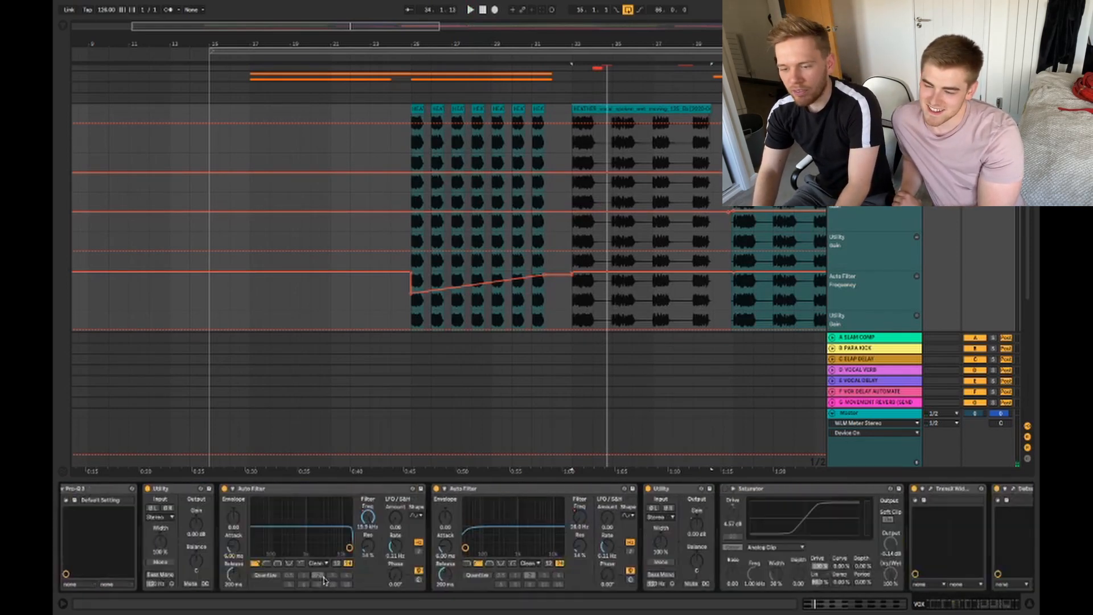
Step: Play the VOX vocal with and without its main effect rack, bypassing the rack after Kickstart and switching it back on
scroll(154, 513, left, 10)
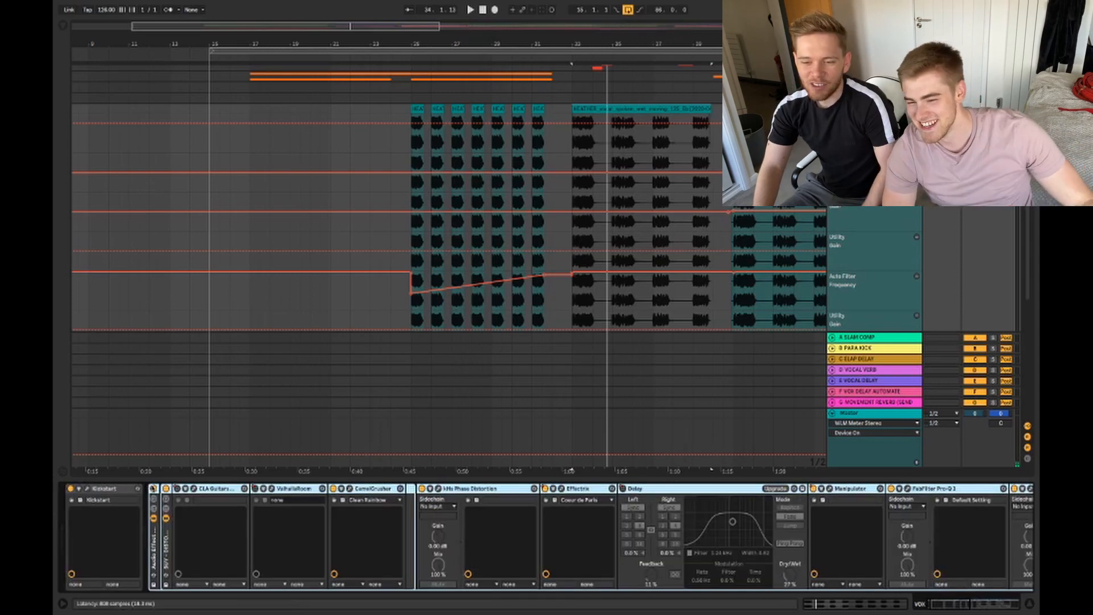
key(space)
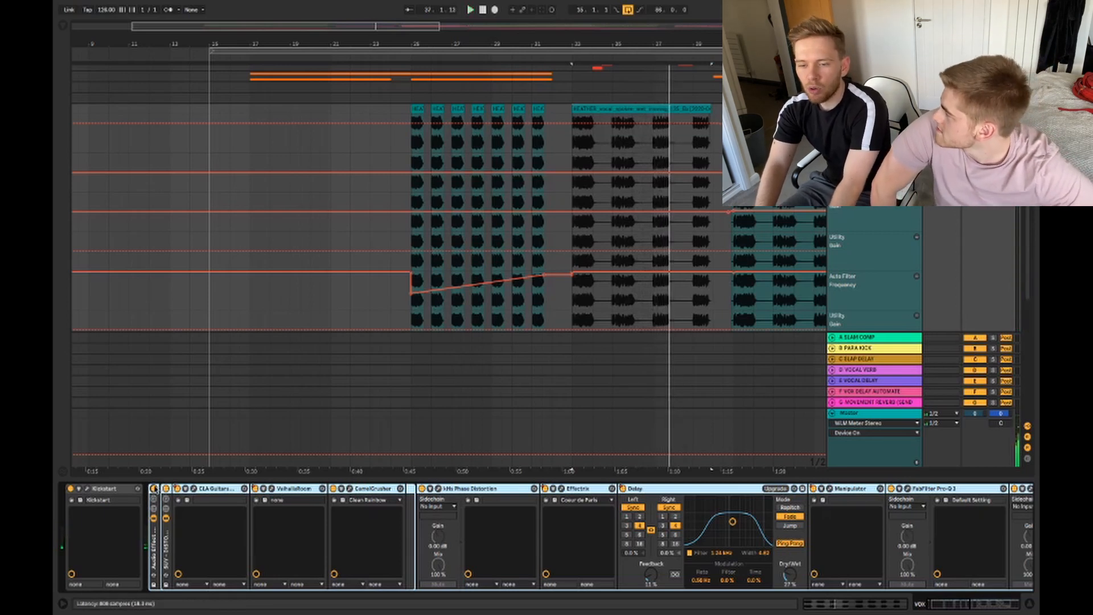
click(153, 489)
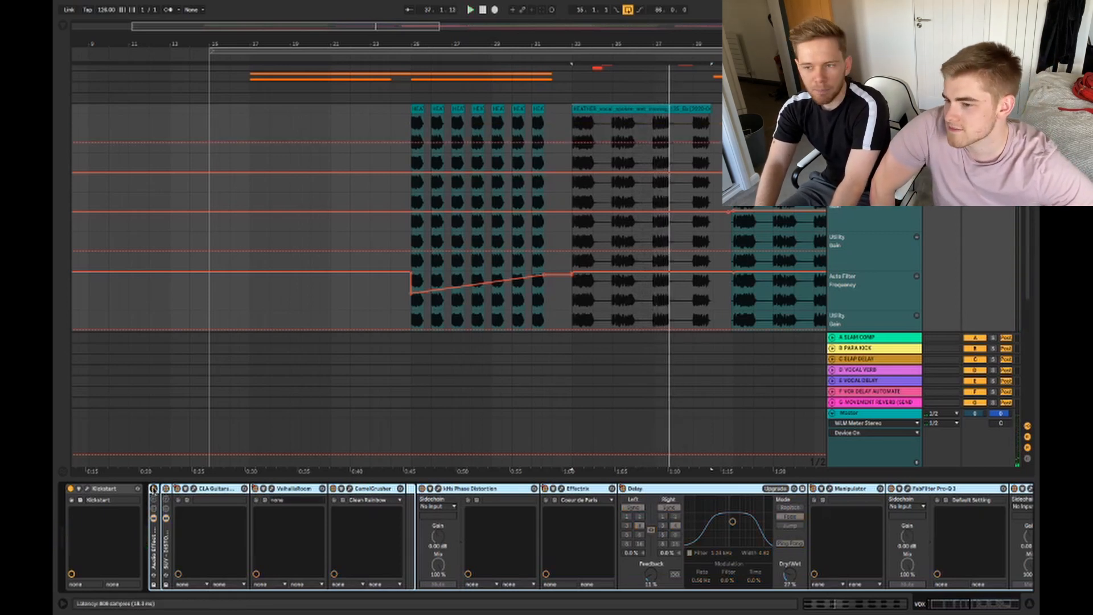
key(space)
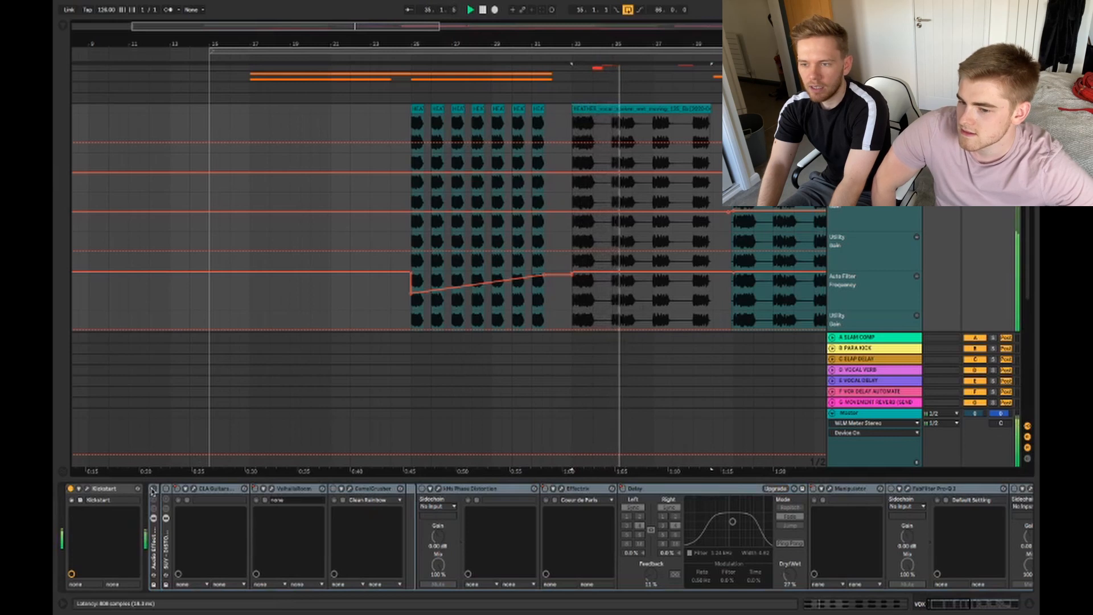
click(153, 490)
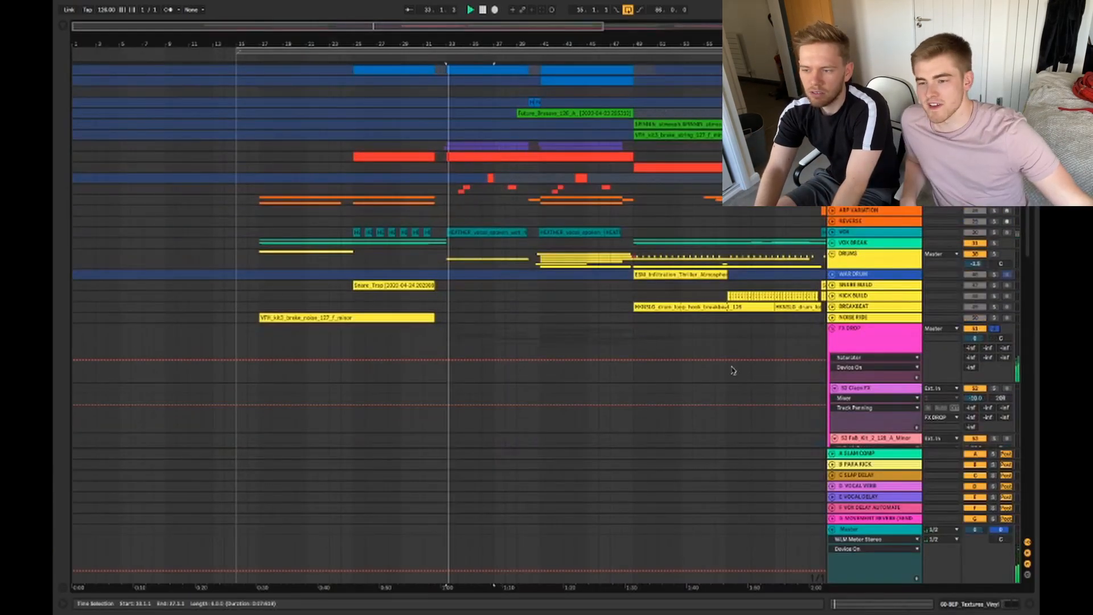
Step: Audition the FX DROP group from bar 33, including the FX SHOT AND NOISE clip at bar 37 and the Alarm clip at bar 41
scroll(732, 371, down, 8)
click(501, 255)
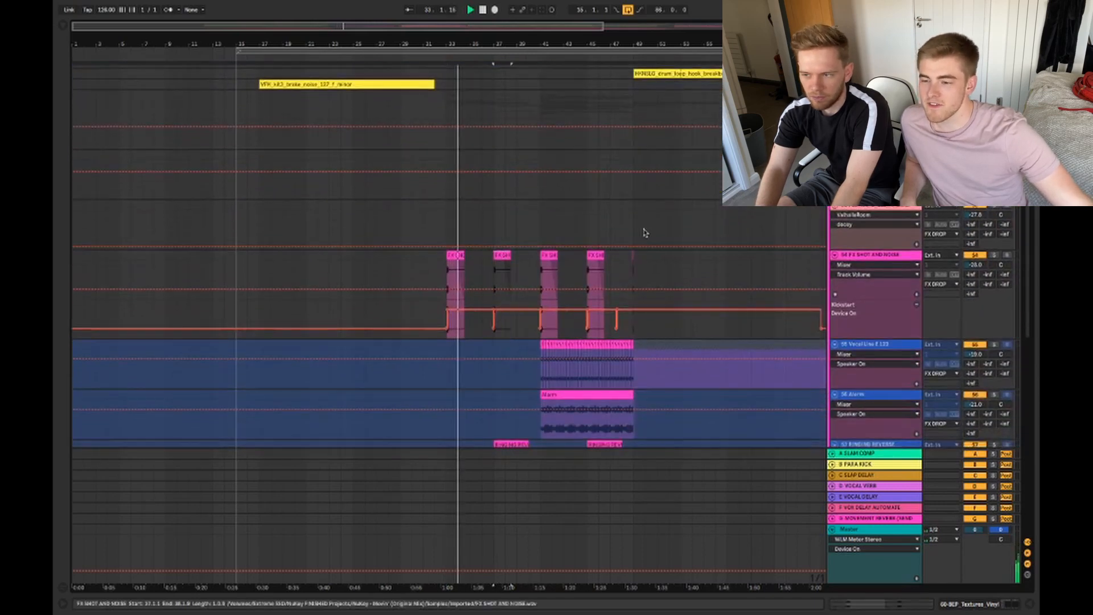
scroll(547, 368, down, 1)
click(546, 369)
scroll(546, 371, down, 3)
scroll(545, 371, down, 1)
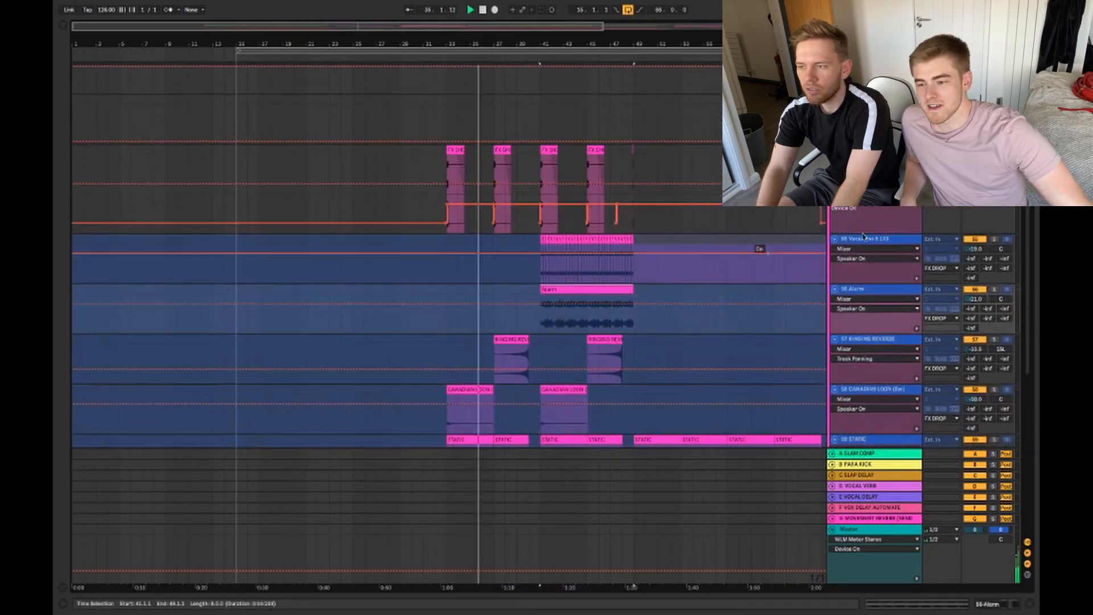
Step: Select the RINGING REVERSE track and examine the remaining FX DROP layers down to BEP_Textures_Vinyl
scroll(771, 289, down, 4)
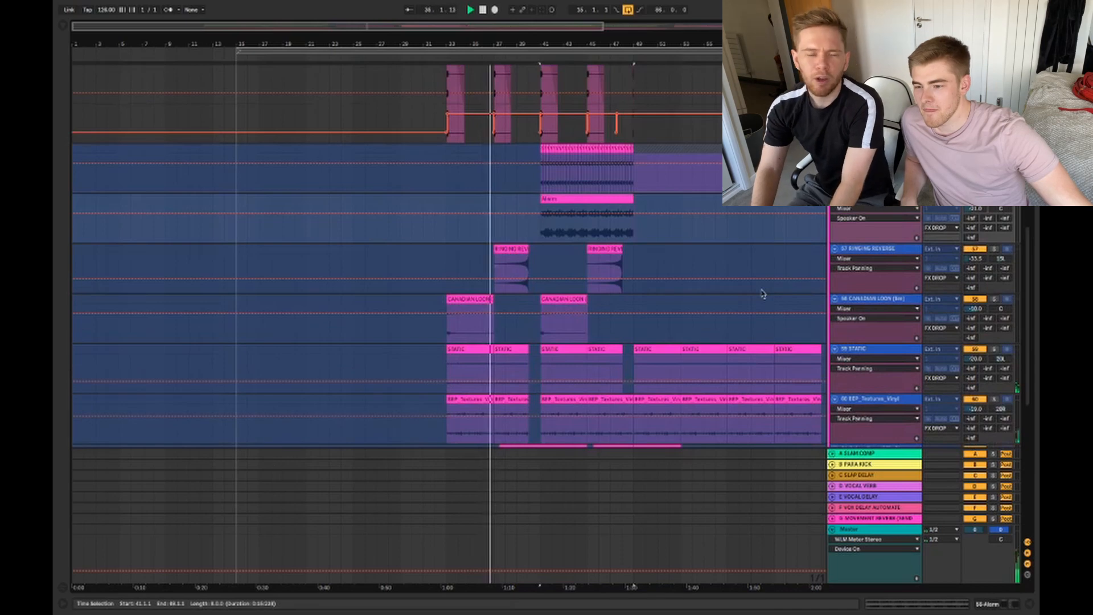
click(885, 254)
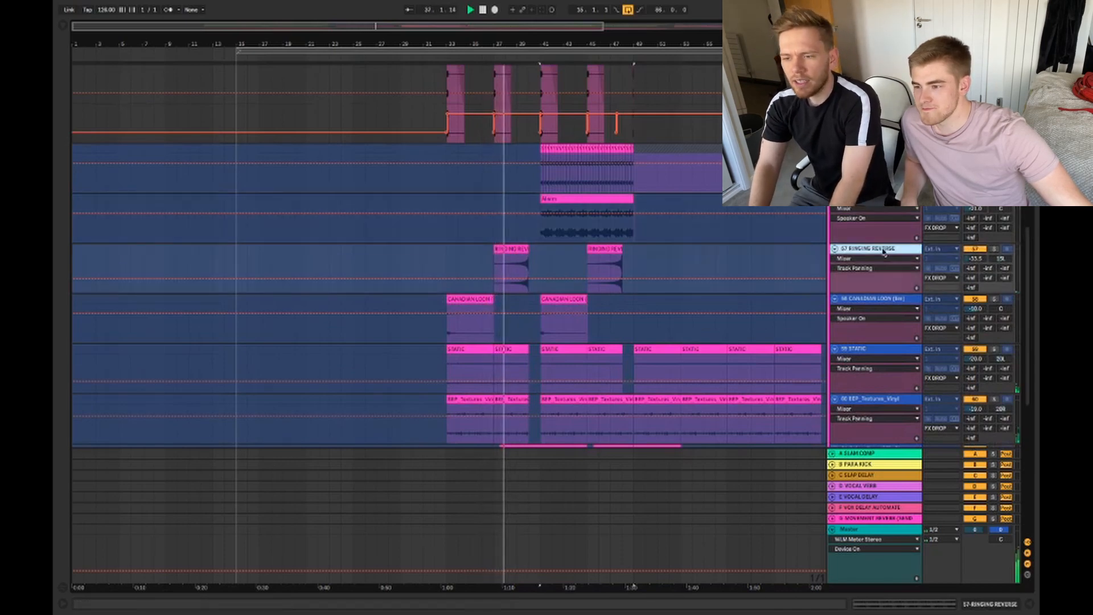
scroll(620, 311, down, 2)
scroll(621, 311, up, 10)
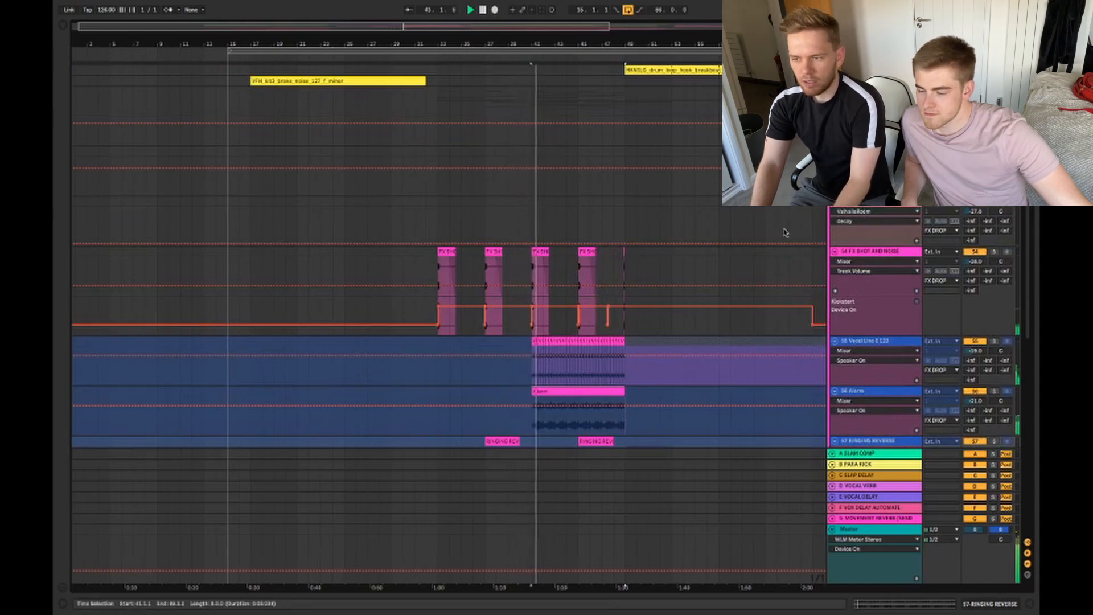
Step: Fold the FX DROP group, turn off its solo and stop playback
scroll(832, 246, up, 7)
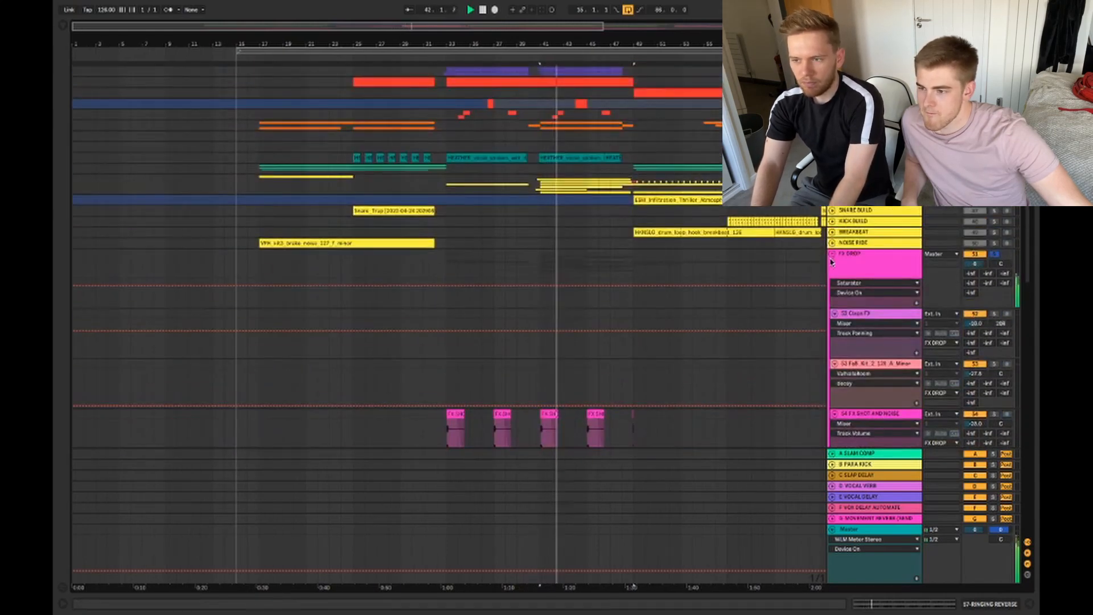
click(832, 254)
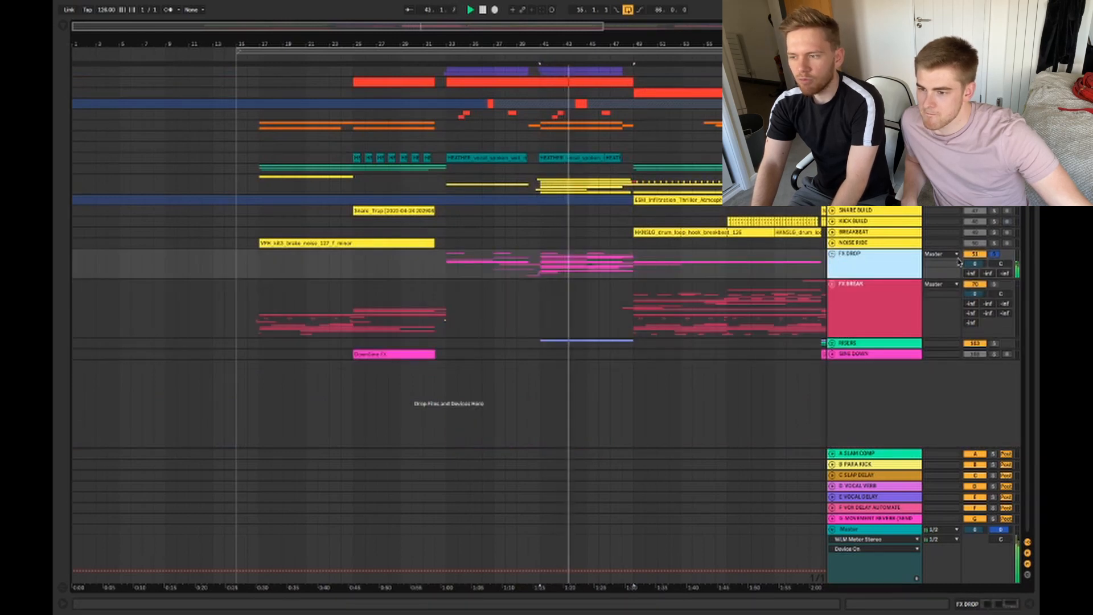
click(996, 256)
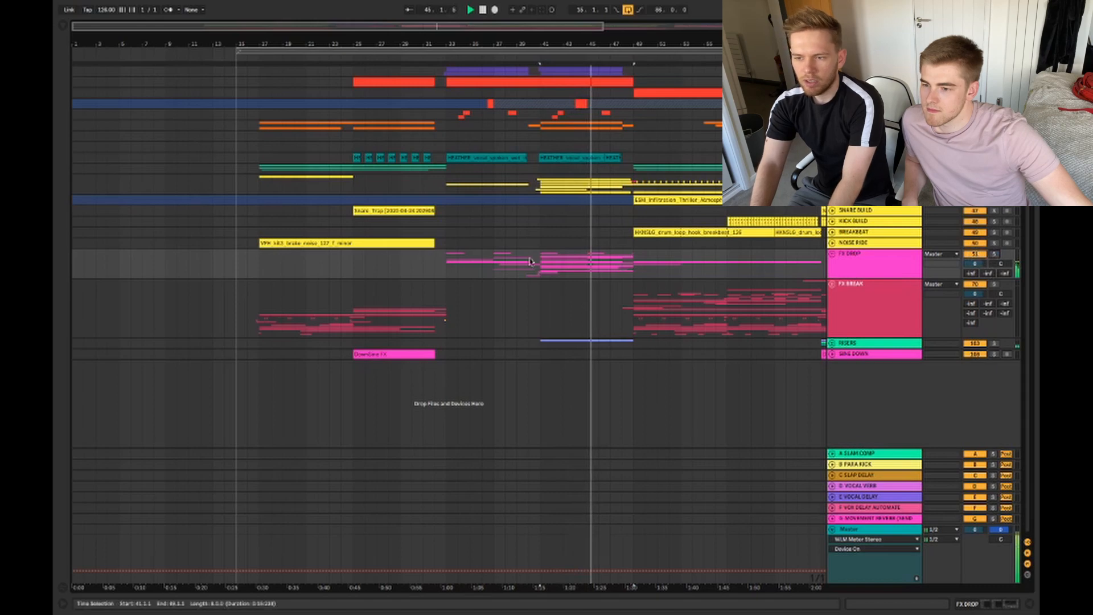
key(space)
Step: Unfold the RISERS group and review its PanCake2 and Auto Filter automation
click(833, 343)
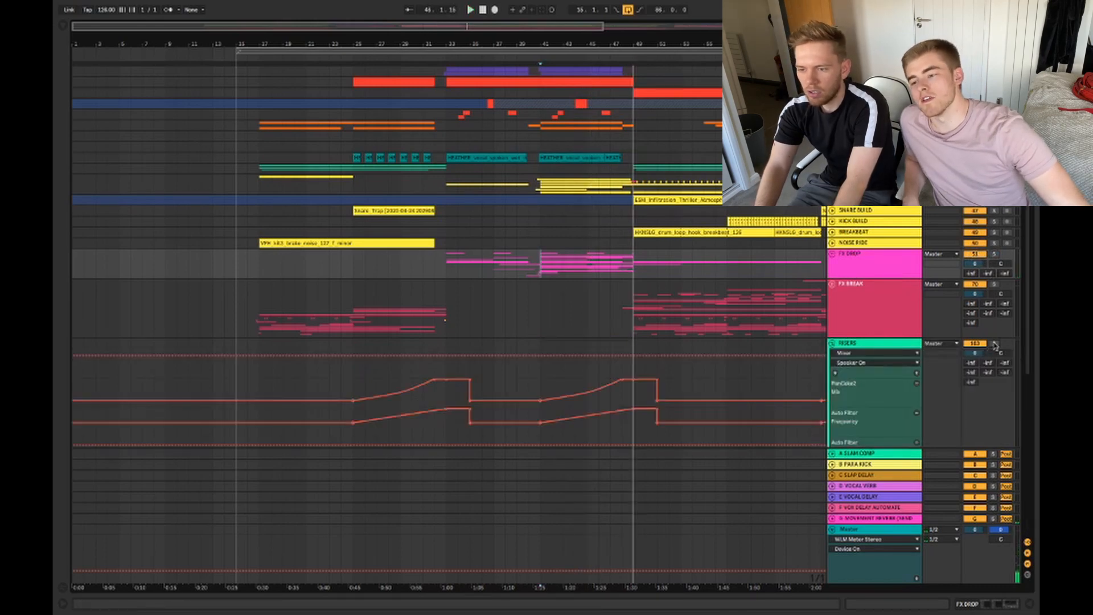
scroll(536, 360, up, 5)
scroll(535, 360, right, 2)
key(space)
Step: Solo BREAK SUB, play its clip from bar 17, and unfold the track to view its notes and Serum effect chain
click(588, 254)
scroll(591, 248, up, 2)
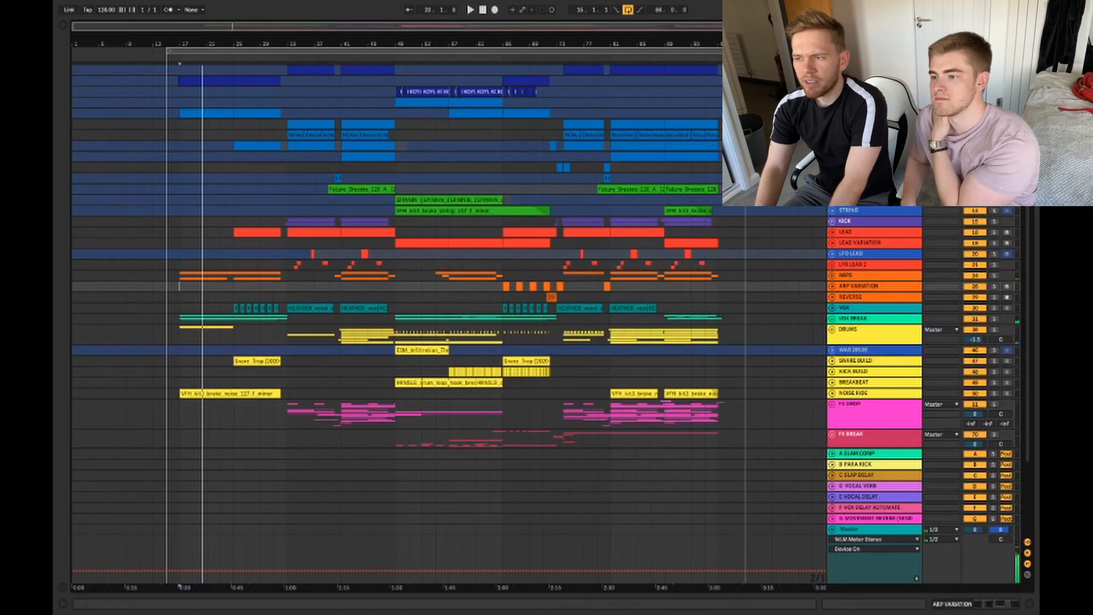
click(995, 81)
click(195, 78)
key(space)
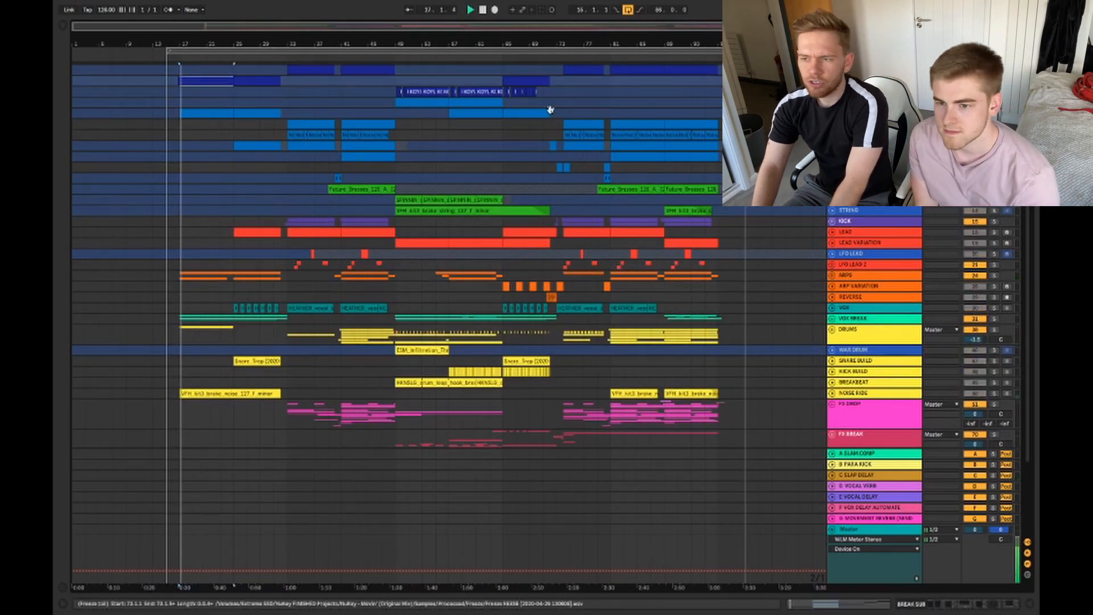
click(832, 81)
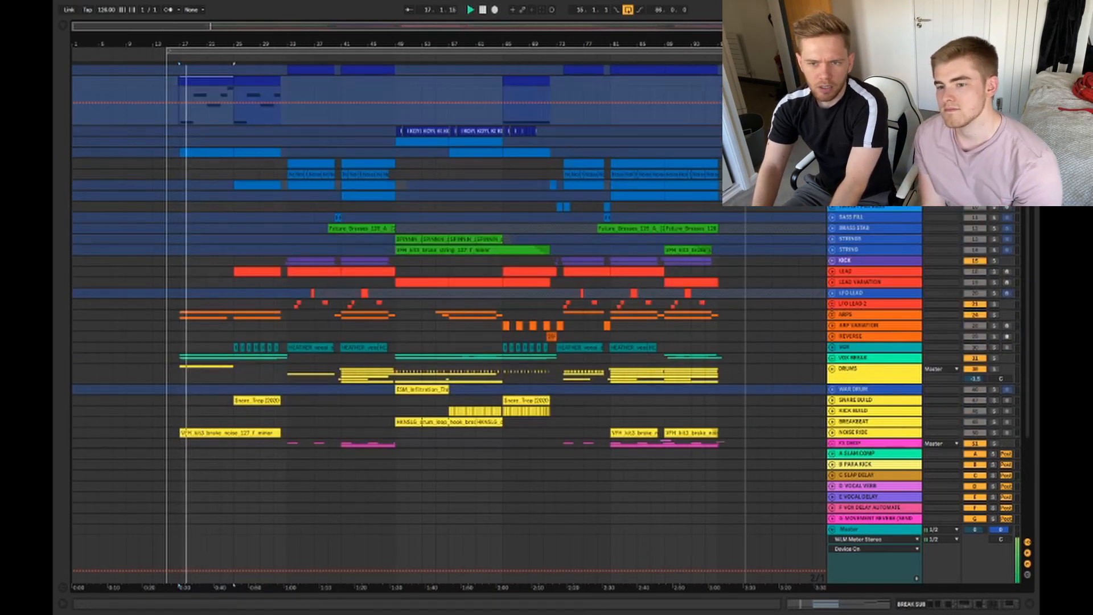
key(shift+Tab)
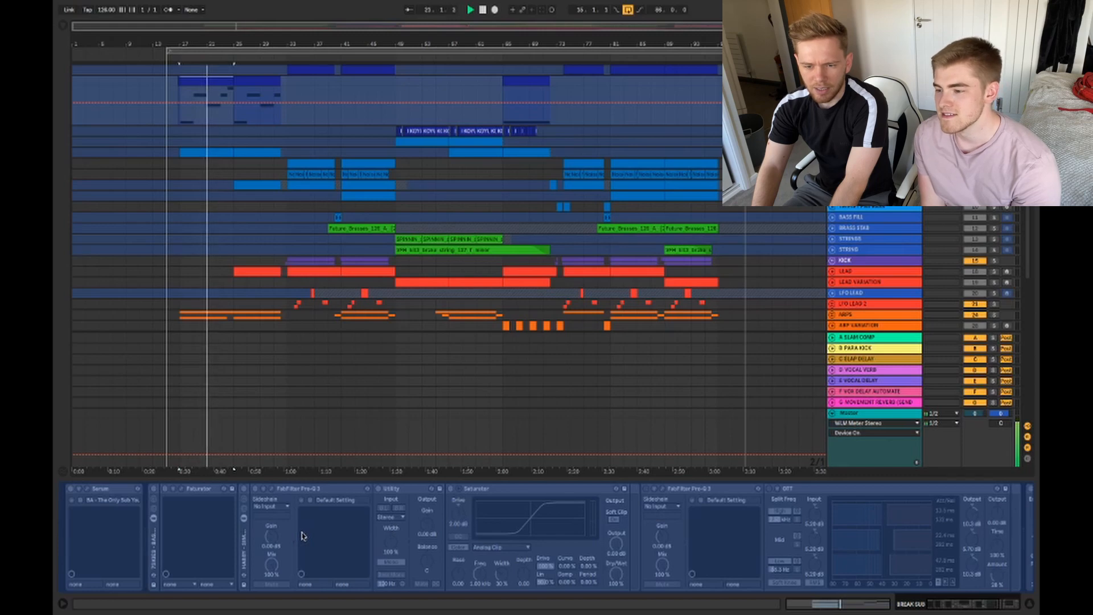
key(shift+Tab)
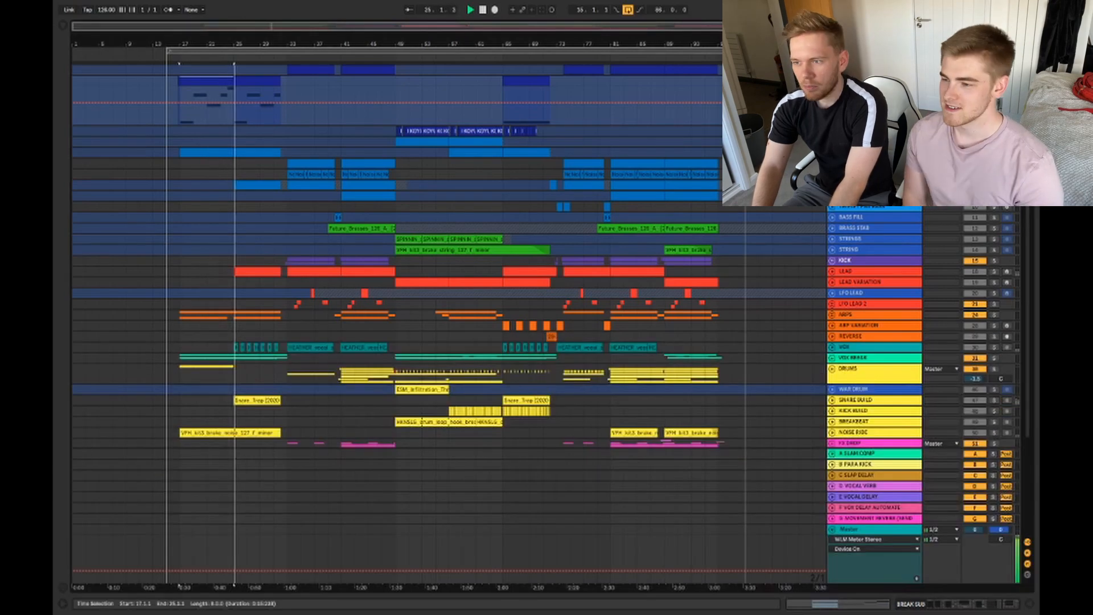
Step: Unfold the REESE track, show its device chain from the bar 17 clip, and unfreeze the track
click(832, 163)
click(832, 153)
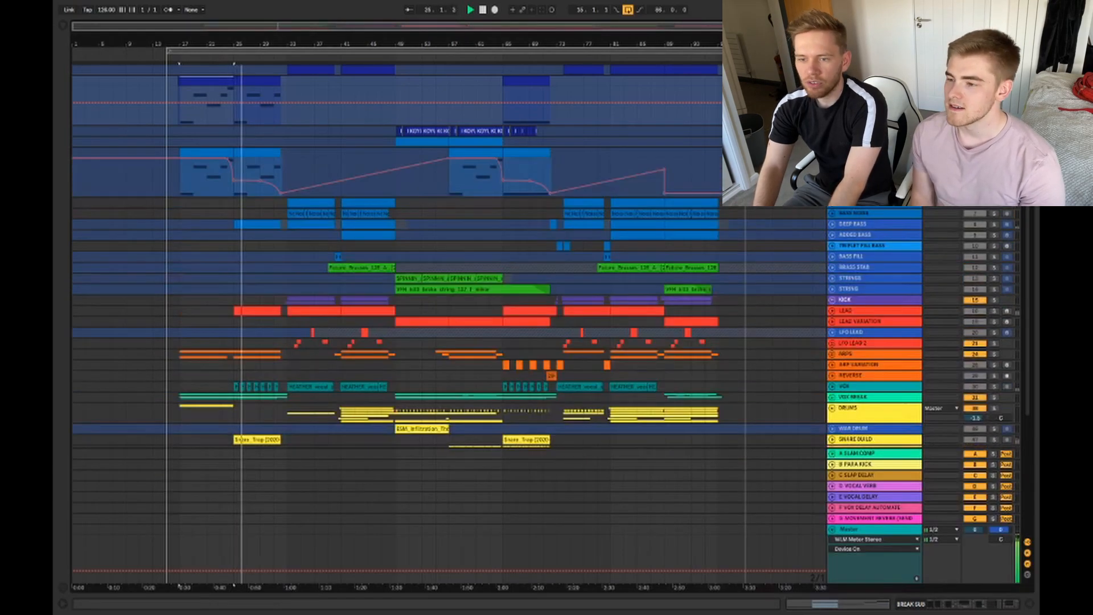
click(214, 154)
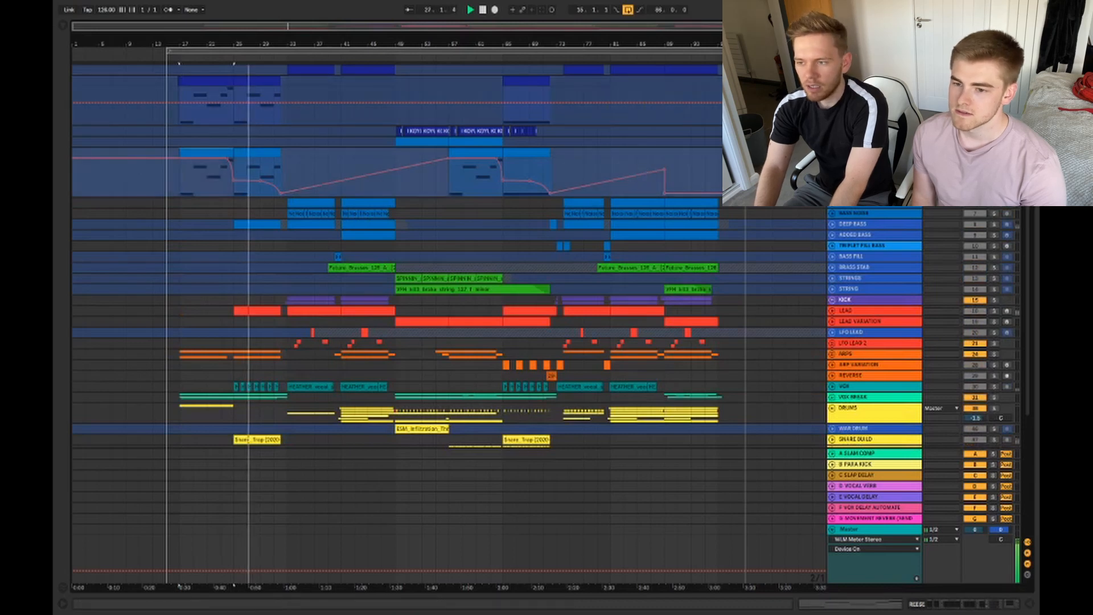
key(shift+Tab)
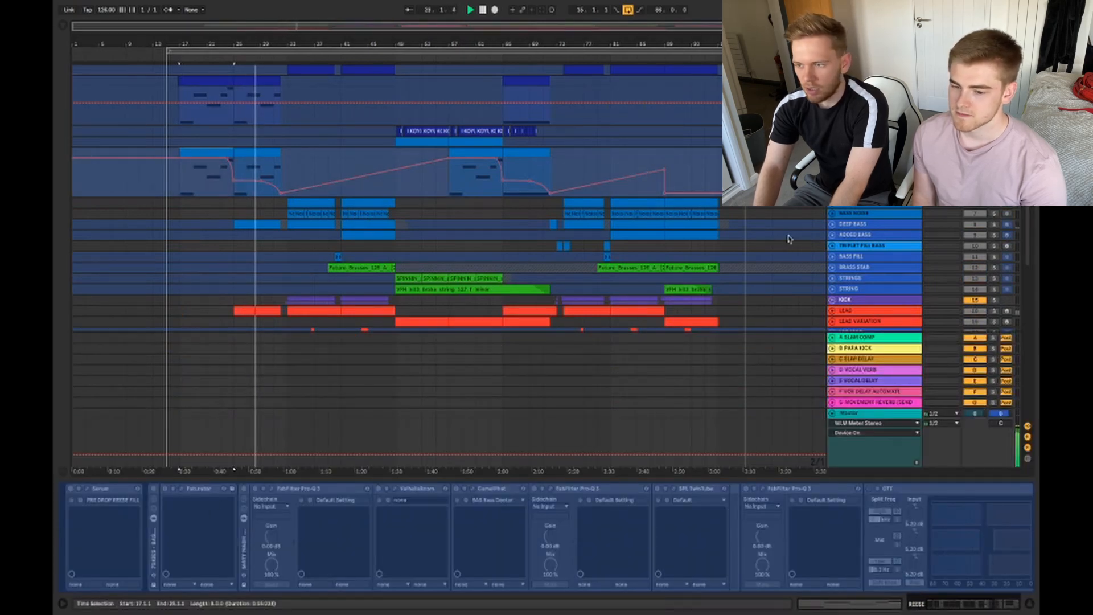
right_click(859, 213)
click(884, 218)
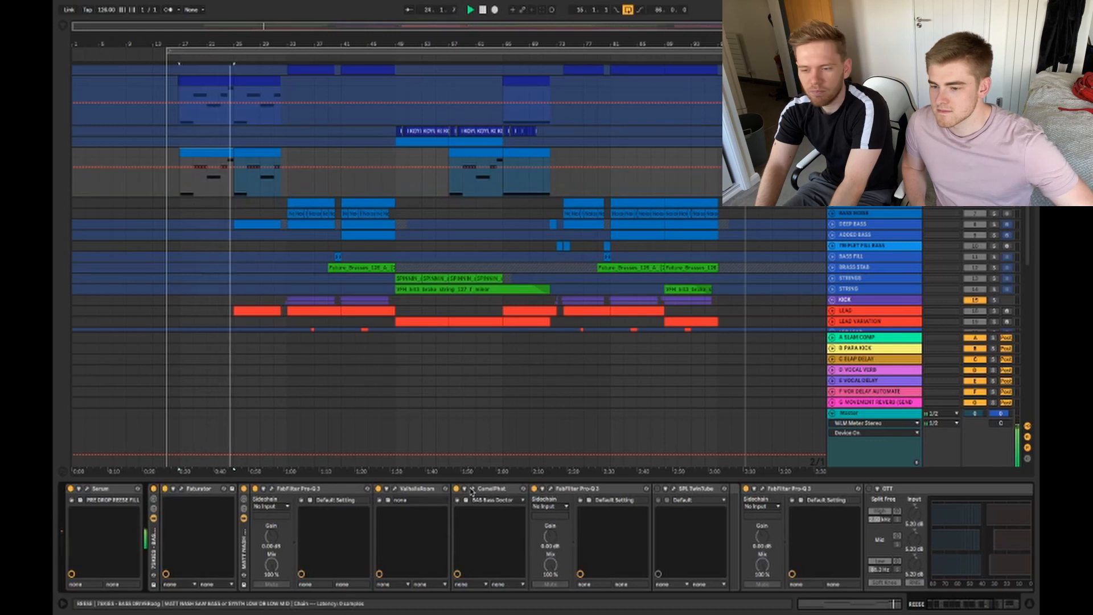
Step: Inspect the REESE effect chain, opening Faturator and reviewing the devices from FabFilter Pro-Q 3 through OTT to Auto Filter
click(271, 491)
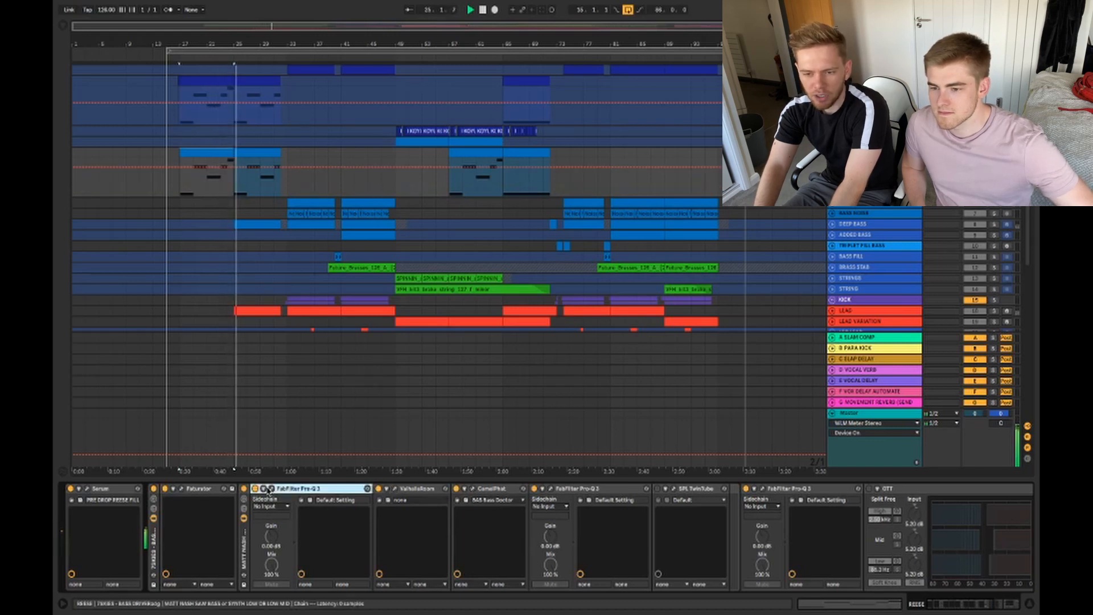
click(179, 491)
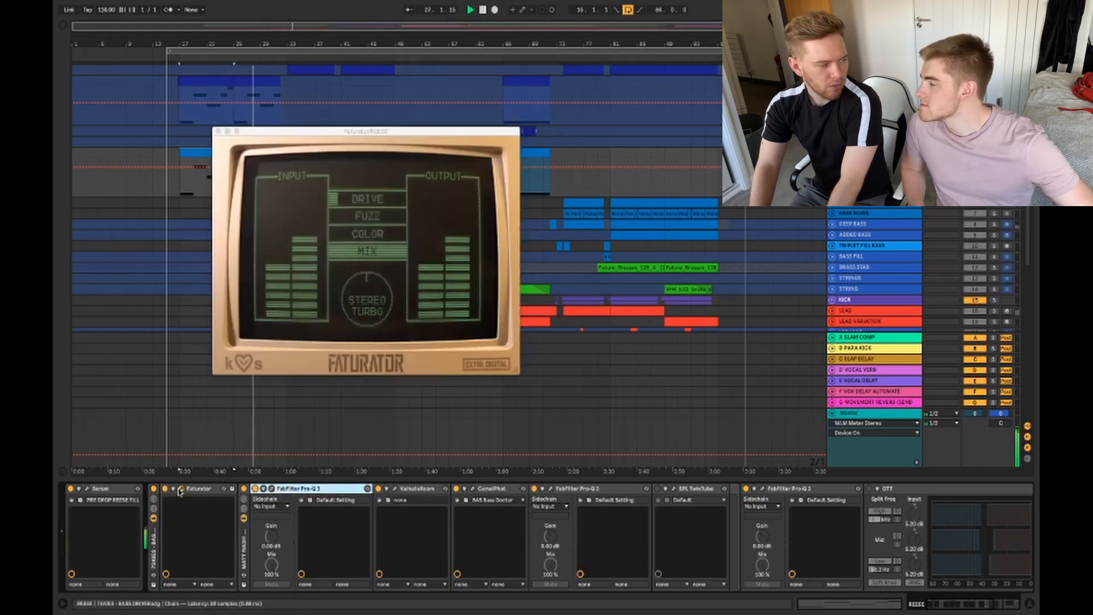
click(219, 132)
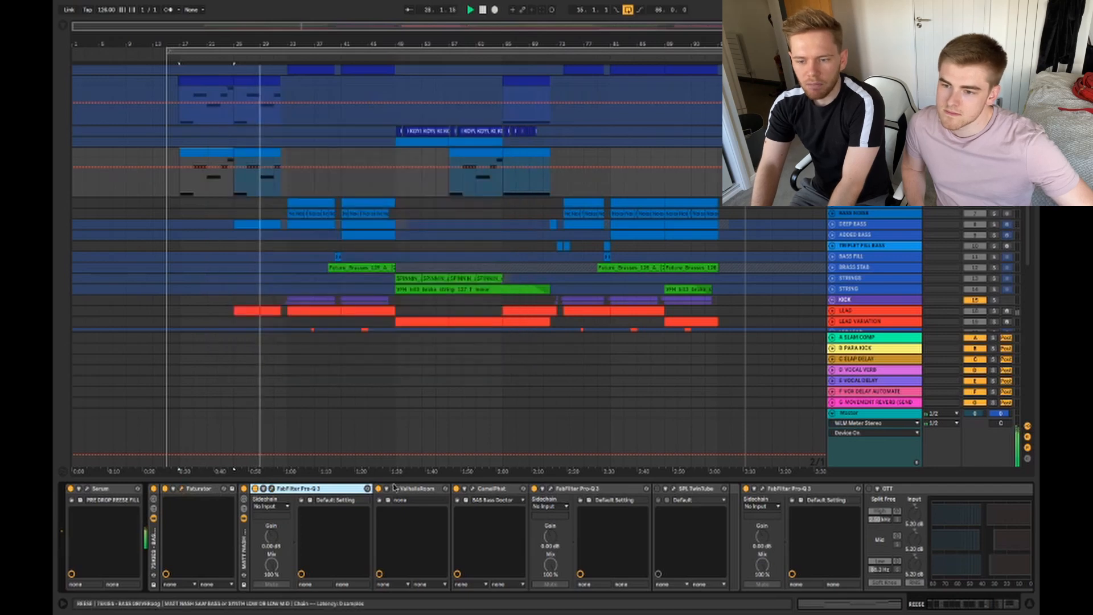
scroll(507, 575, right, 5)
scroll(507, 575, right, 2)
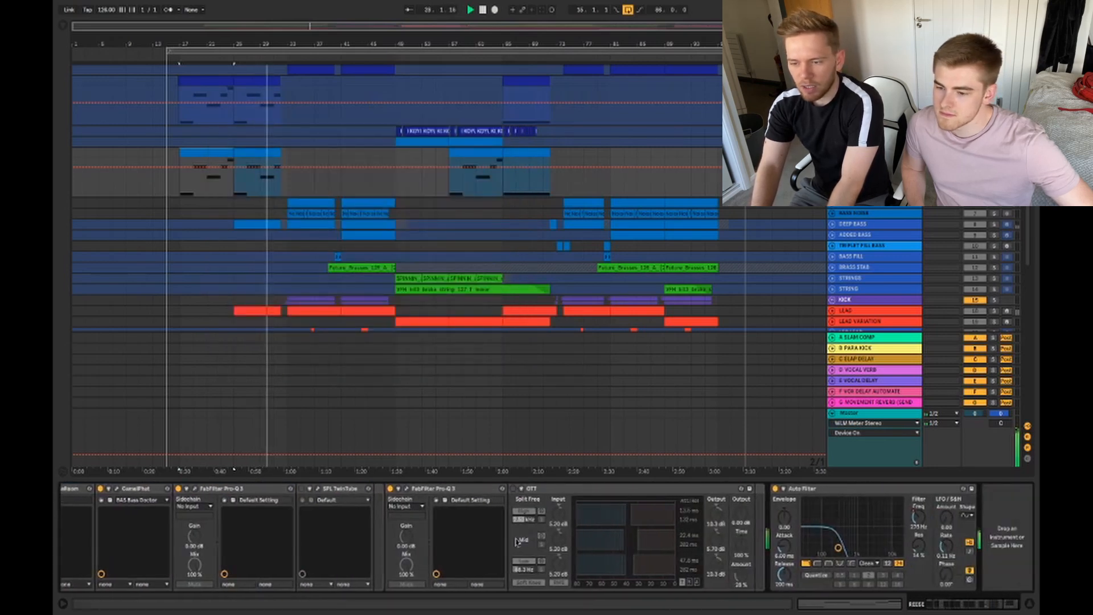
Step: Hide the device chain and audition the LEAD clip from bar 25
key(super+alt+l)
scroll(575, 311, down, 2)
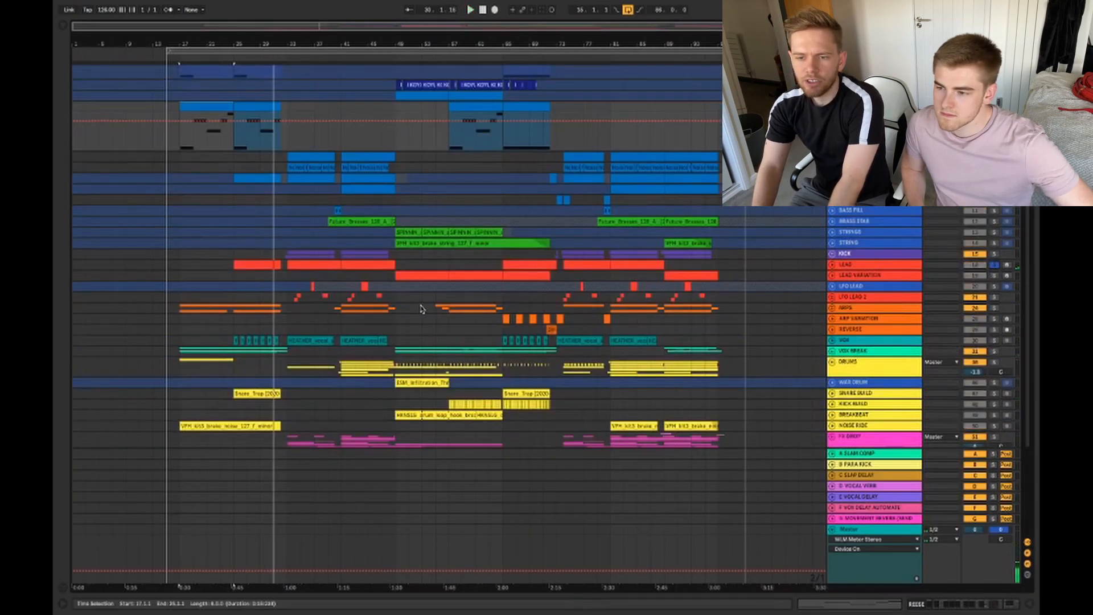
click(236, 262)
scroll(439, 294, down, 2)
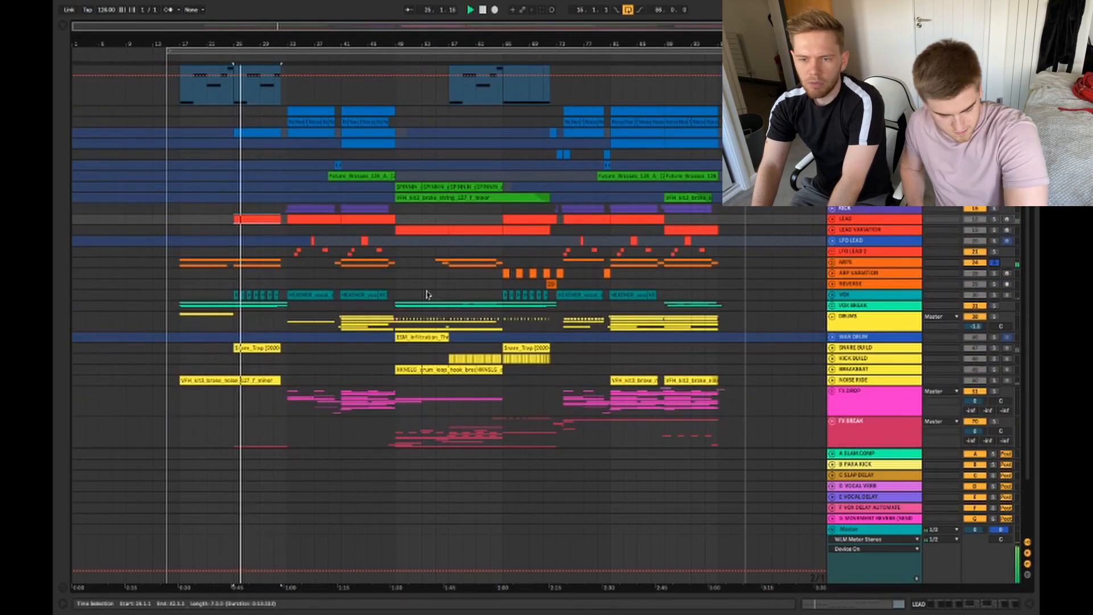
Step: Solo the ARPS group and audition it from bar 17
click(181, 263)
key(s)
key(space)
key(space)
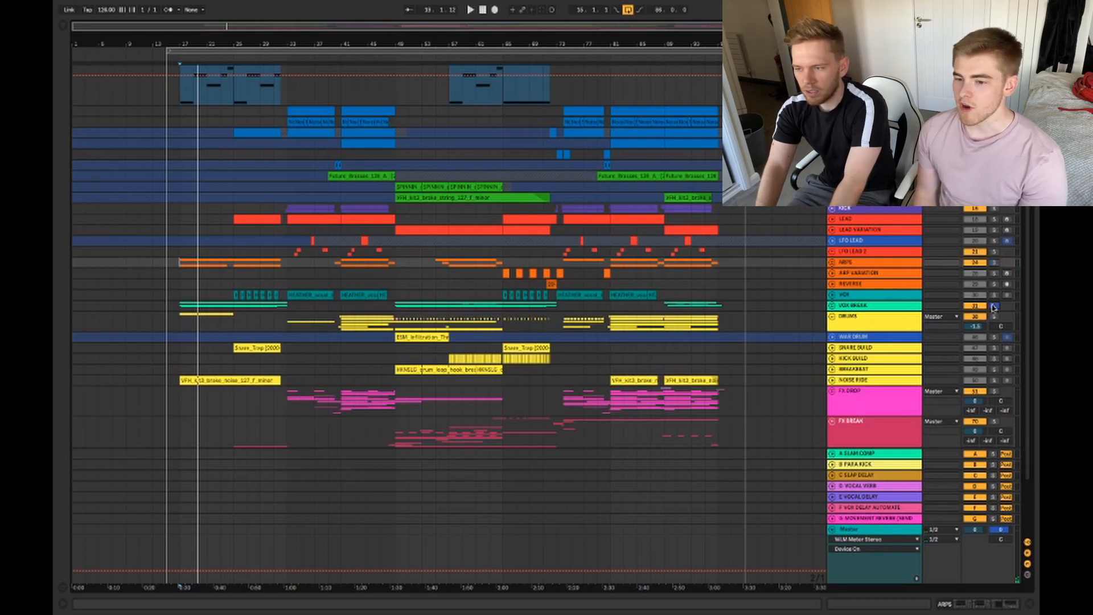
Step: Play the soloed VOX BREAK group from bar 17 and unfold it
key(space)
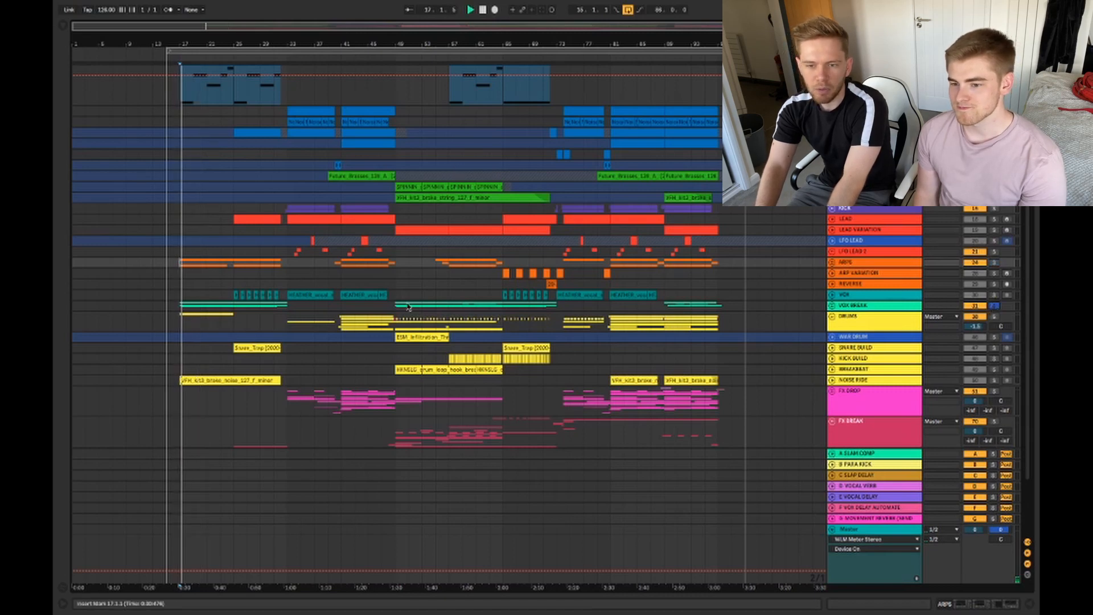
click(832, 305)
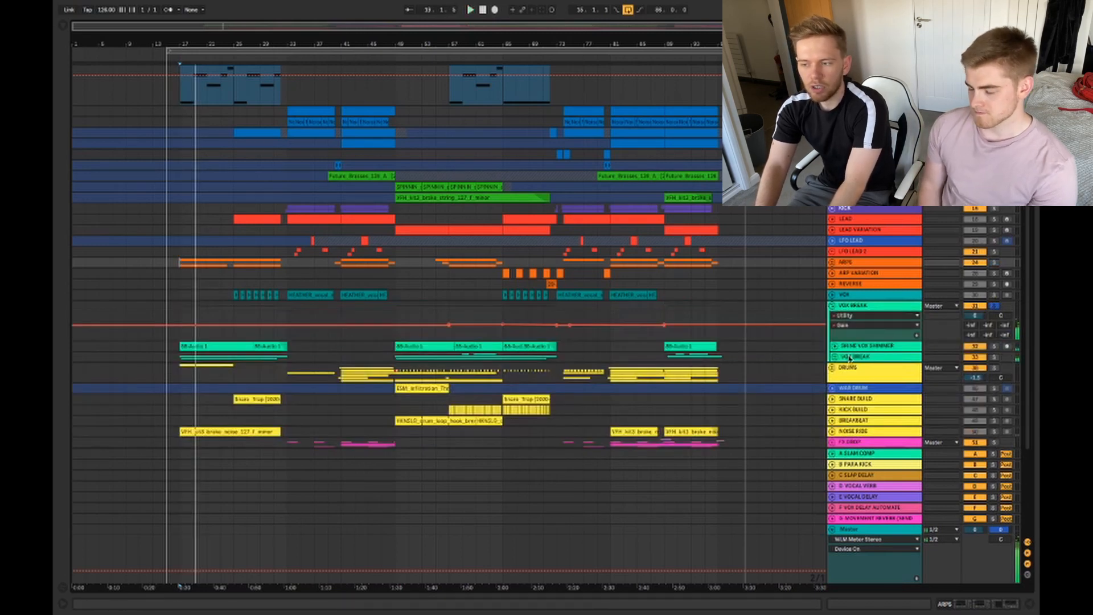
key(space)
Step: Unfold the nested VOX BREAK subgroup and audition its vocal layers from bar 17, including VOX INTRO
click(834, 357)
scroll(835, 357, down, 1)
click(835, 347)
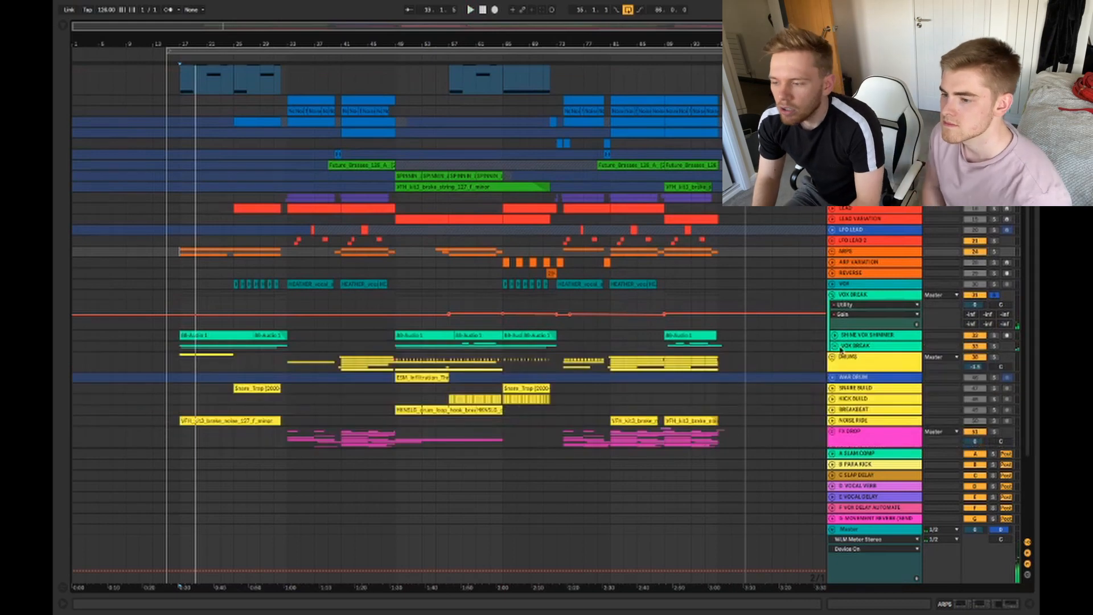
key(space)
click(835, 347)
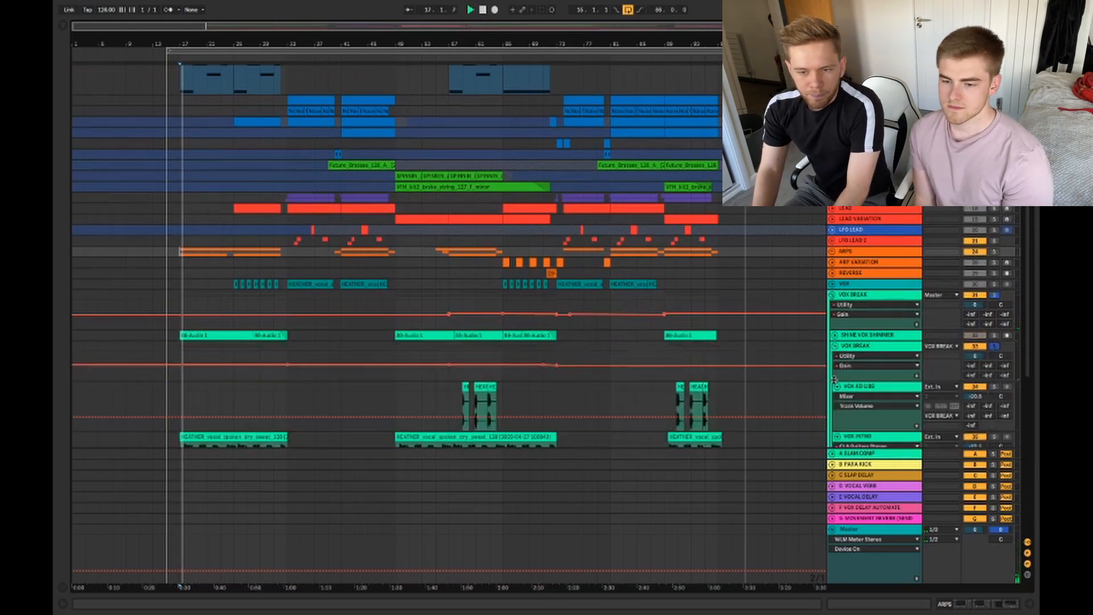
scroll(836, 347, down, 5)
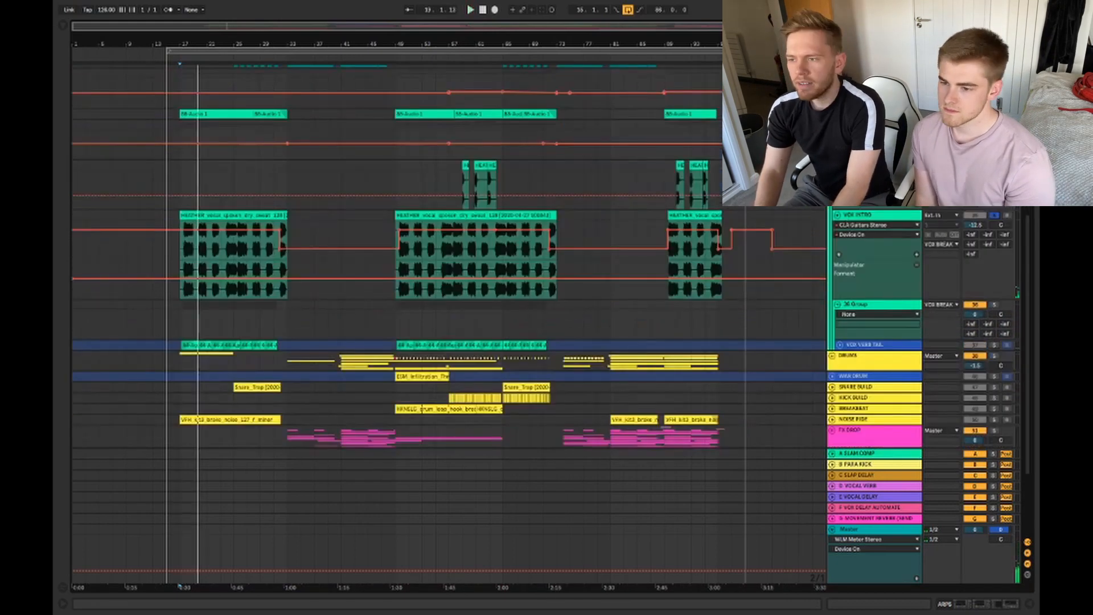
Step: Unsolo VOX INTRO, unfold the SHINE VOX SHIMMER track, show its device chain and audition it from bar 17
click(995, 215)
scroll(995, 215, up, 2)
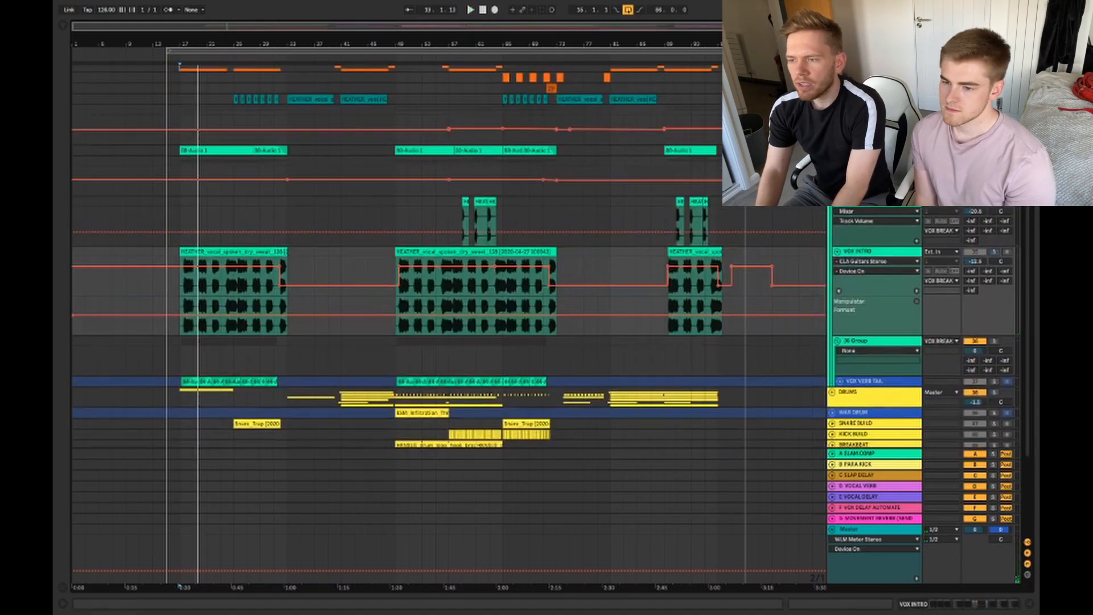
click(838, 150)
double_click(866, 150)
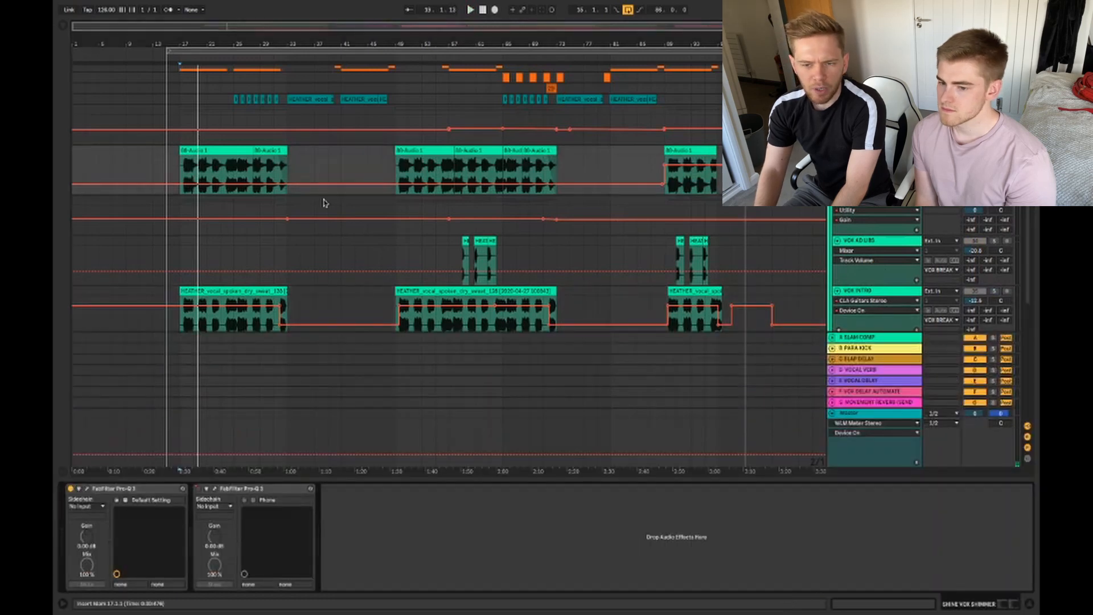
key(space)
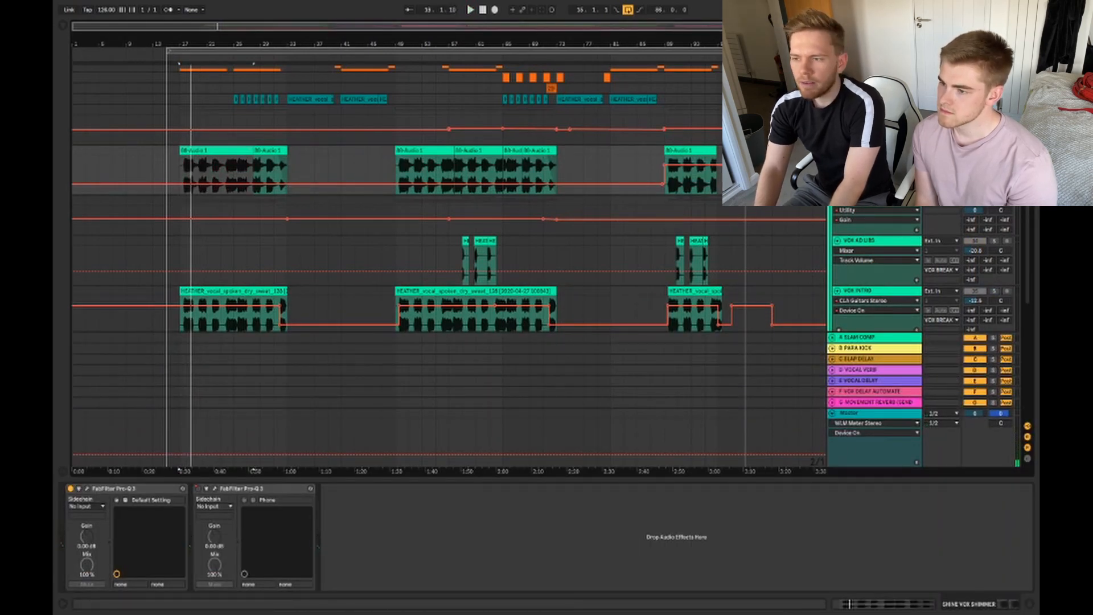
Step: Fold and reopen the vocal group around SHINE VOX SHIMMER and play the break vocals from bar 17
click(832, 201)
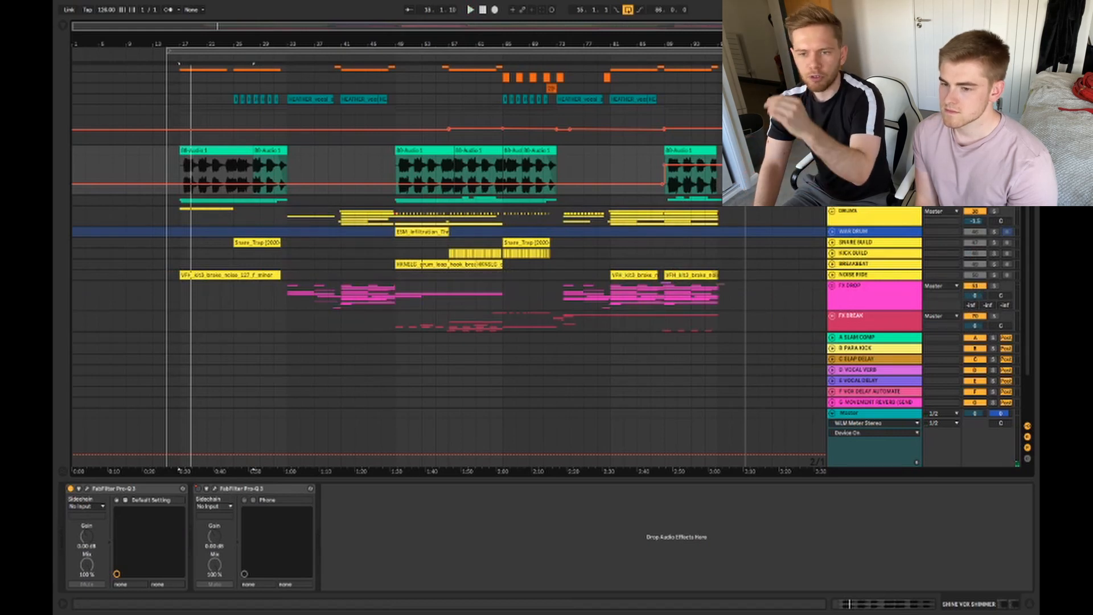
click(832, 200)
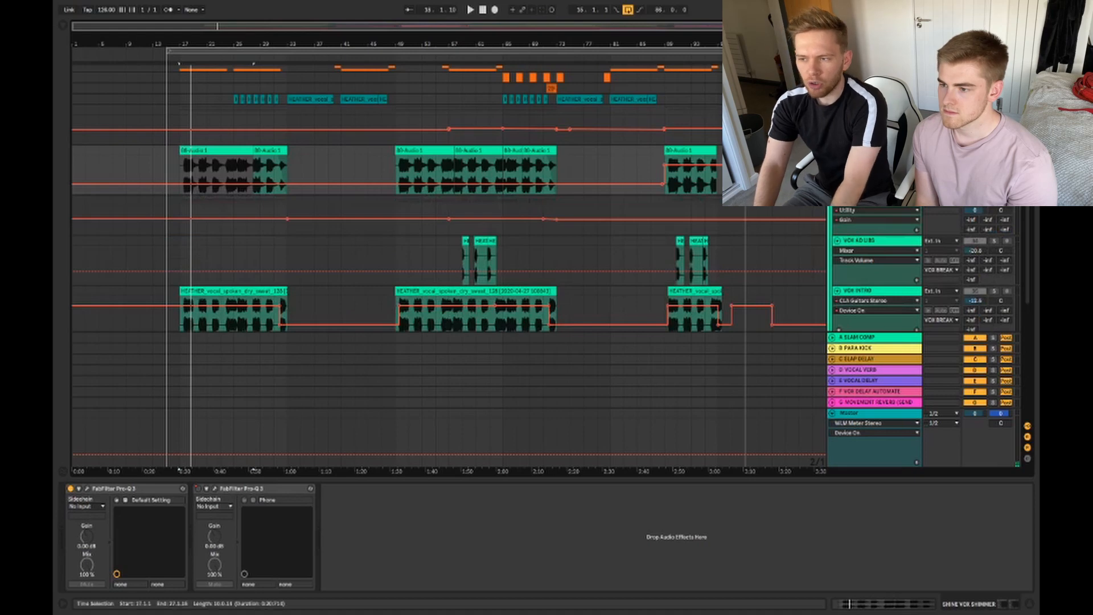
scroll(841, 263, down, 1)
key(space)
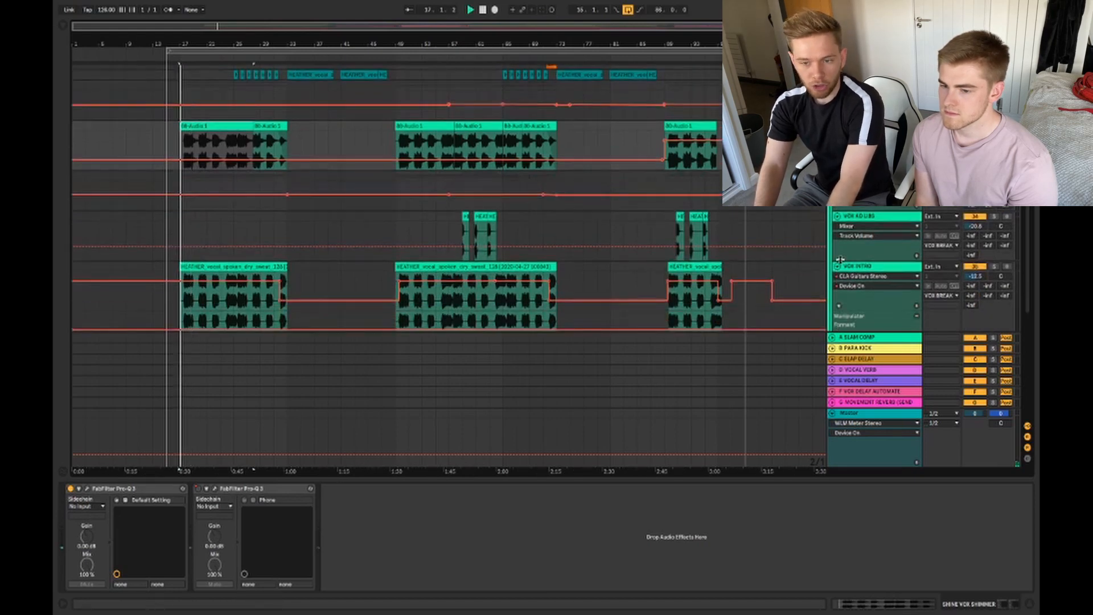
Step: Place the playback start at bar 17 and at bar 57 to audition the breaks in the full arrangement
scroll(822, 228, up, 1)
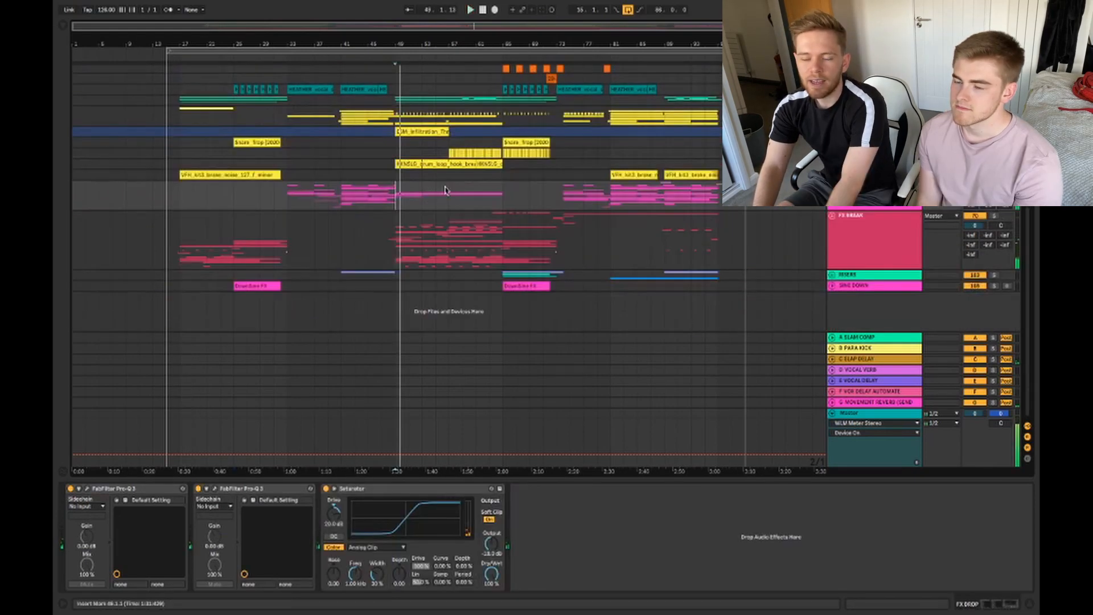
scroll(445, 189, up, 4)
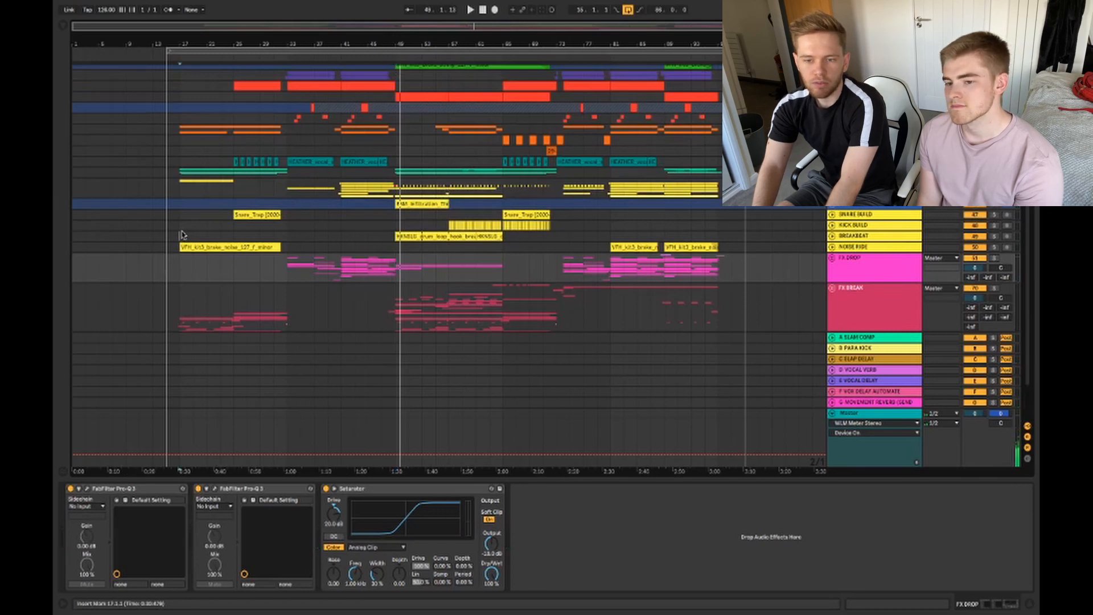
click(182, 235)
key(space)
scroll(429, 264, down, 1)
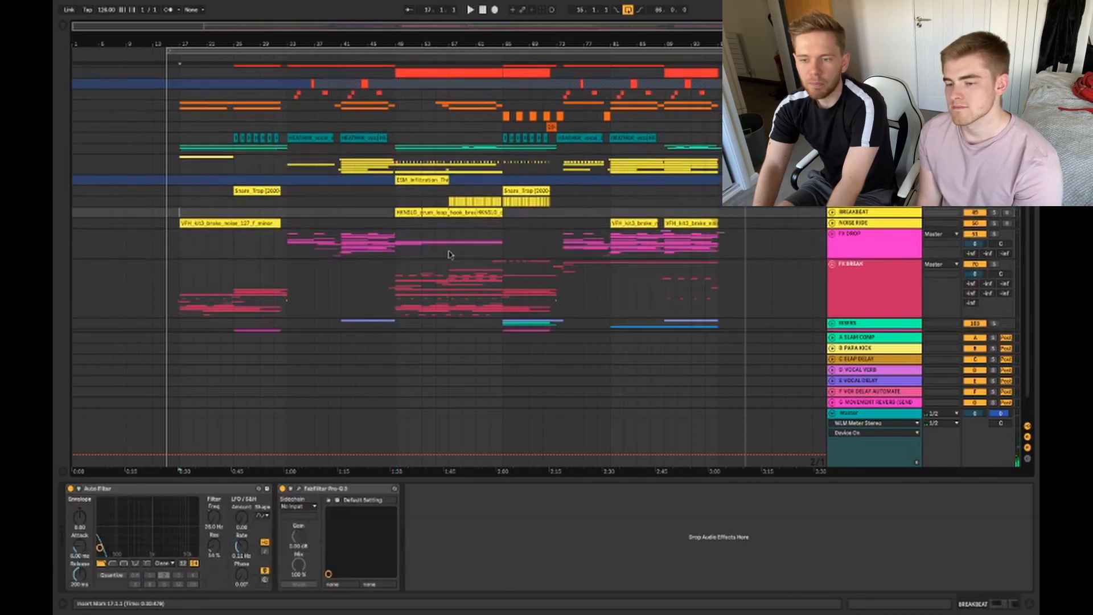
click(448, 257)
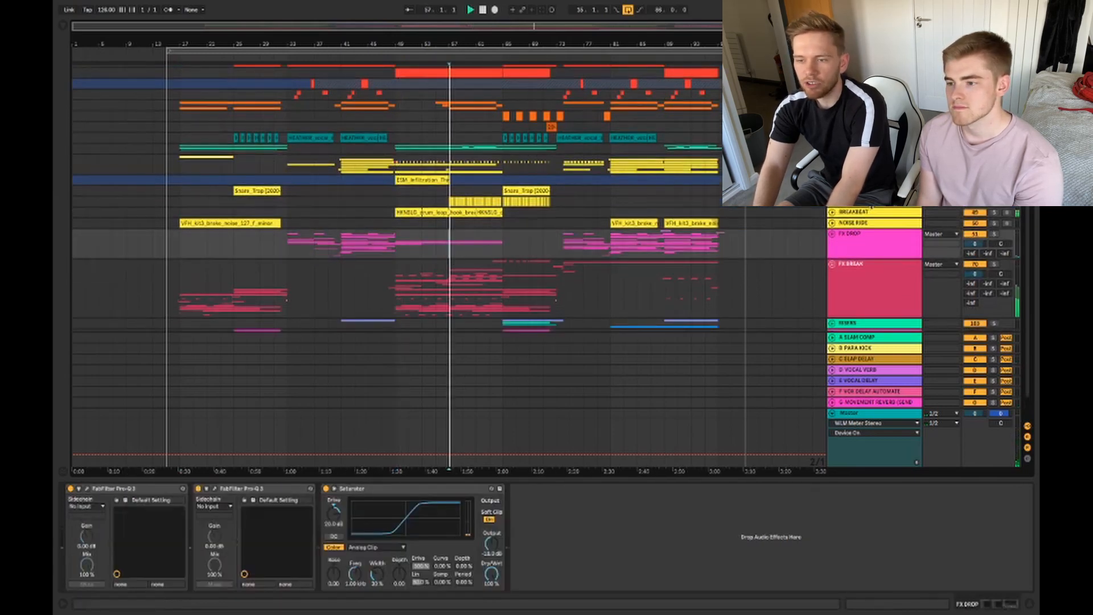
Step: Unfold the soloed BREAKBEAT track and select its section at bar 61 to show the Auto Filter chain and automation
scroll(831, 267, up, 3)
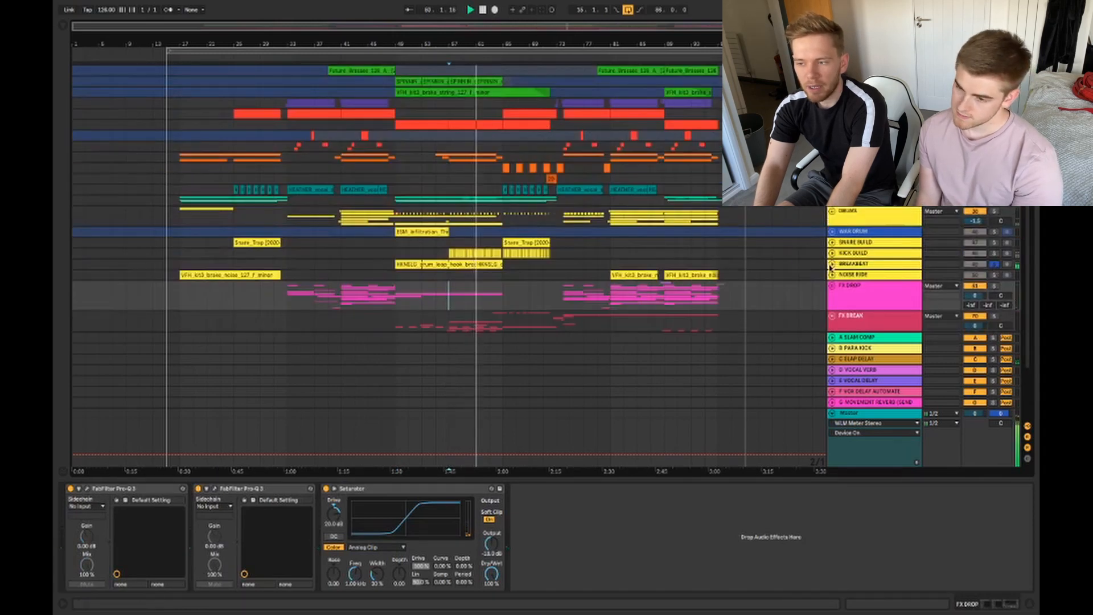
click(831, 265)
click(482, 297)
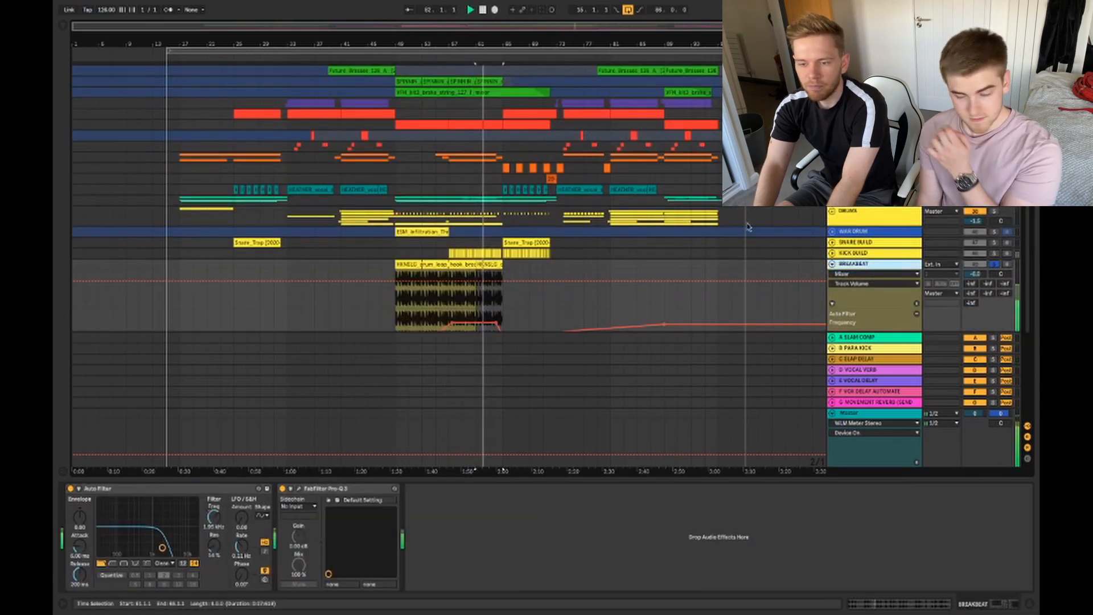
Step: Audition the 808 BREAK SUB clip around bar 53, unfolding the track to view its automation and folding it again
scroll(584, 267, up, 7)
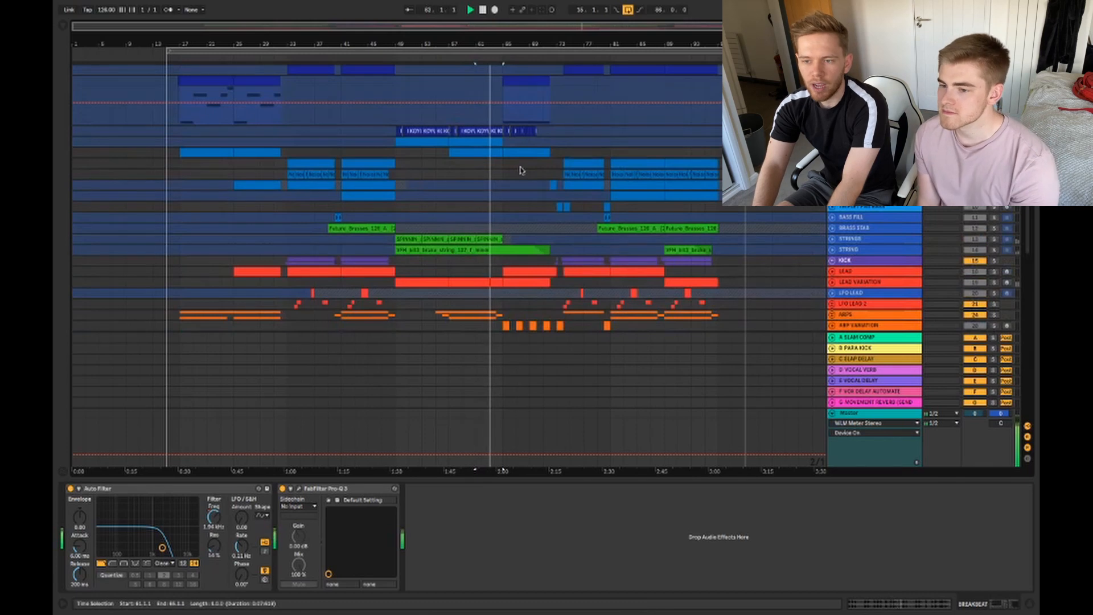
click(431, 130)
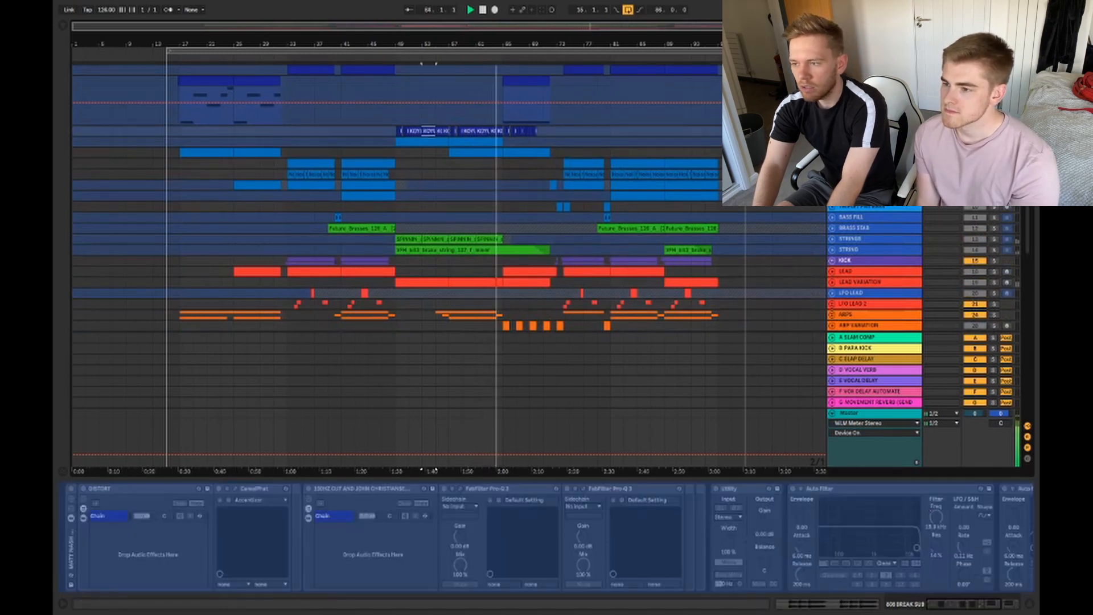
key(space)
click(832, 131)
key(space)
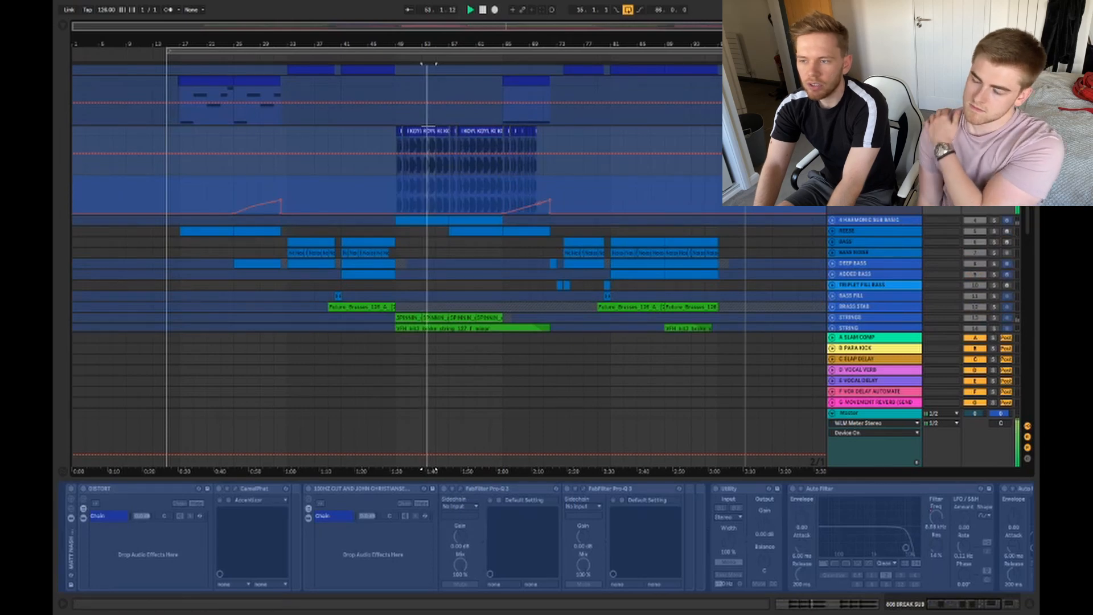
click(833, 131)
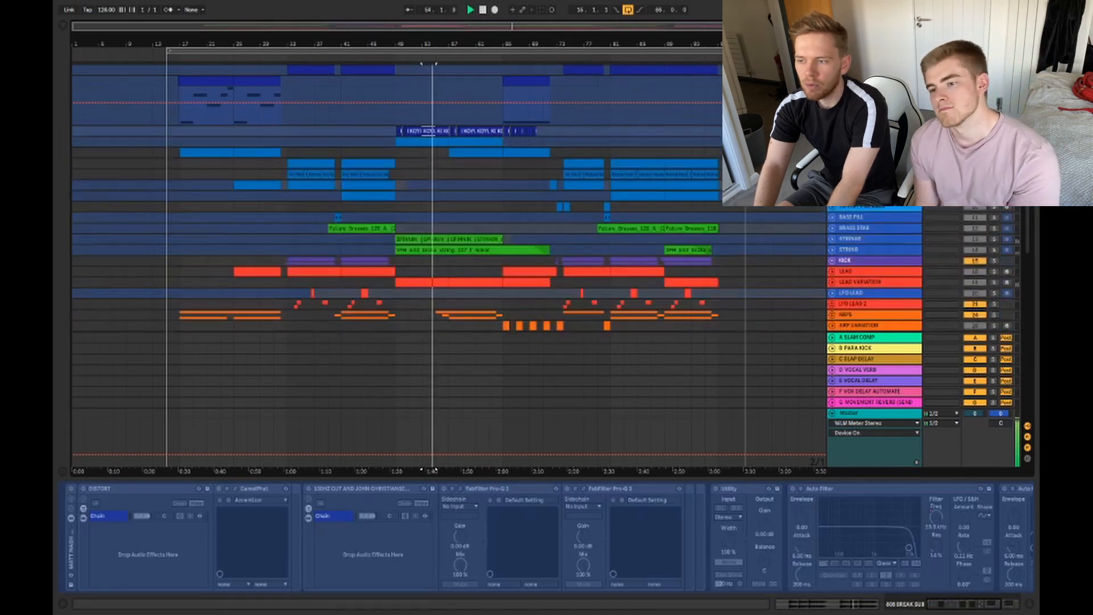
Step: Play from bar 57 on the SNARE BUILD track with its effects shown, and select the STRING clip in the second break
scroll(477, 92, down, 10)
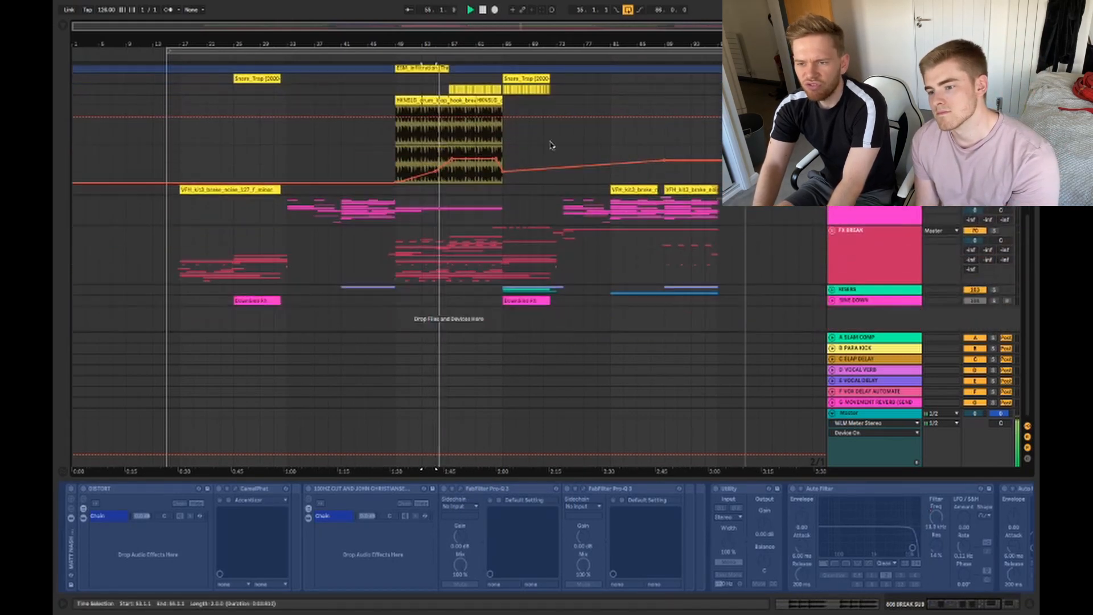
click(455, 100)
click(450, 80)
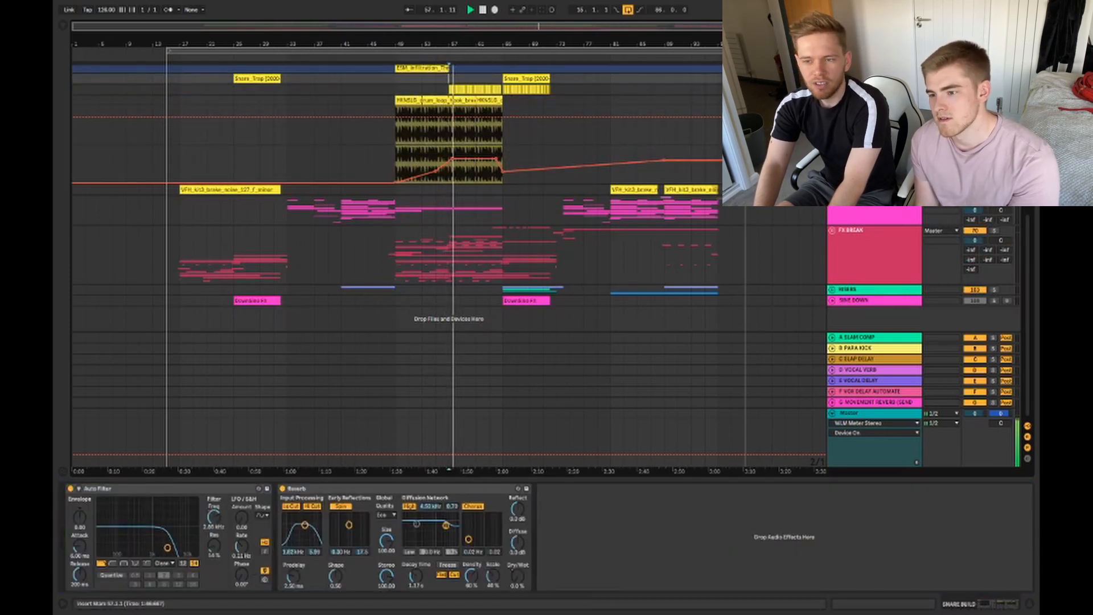
scroll(461, 205, up, 10)
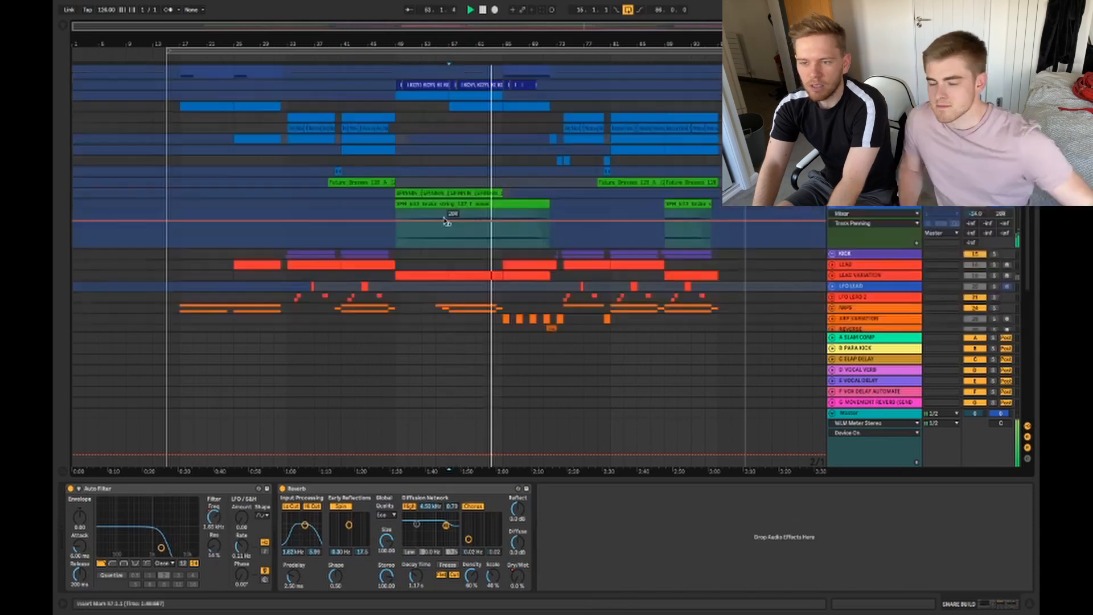
click(461, 205)
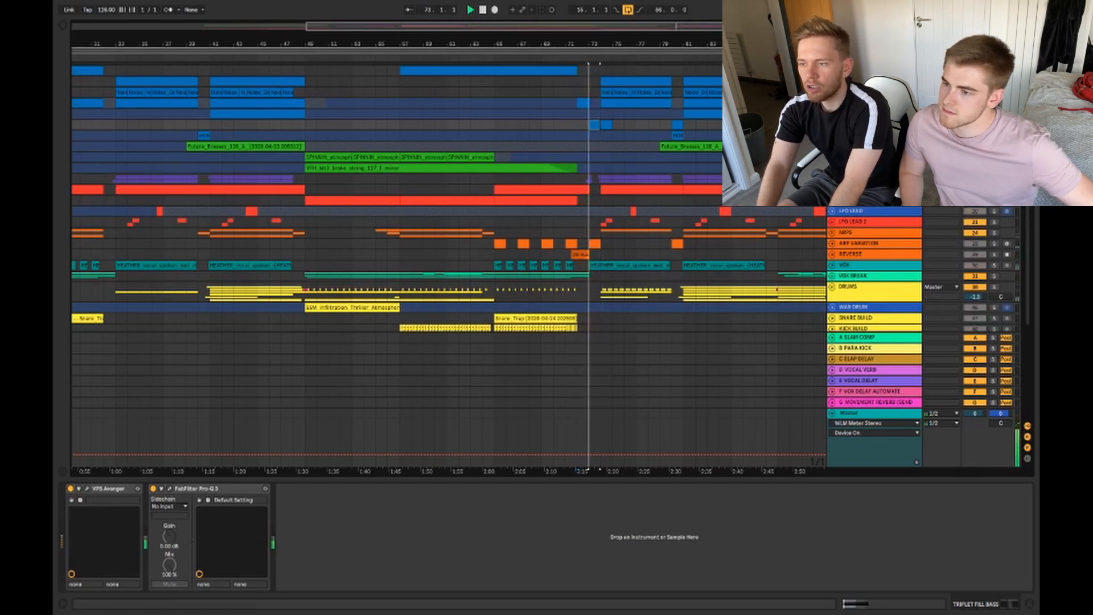
Step: Unfold the TRIPLET FILL BASS and ARP VARIATION tracks and audition the fill at bar 73, selecting ARP VARIATION
key(u)
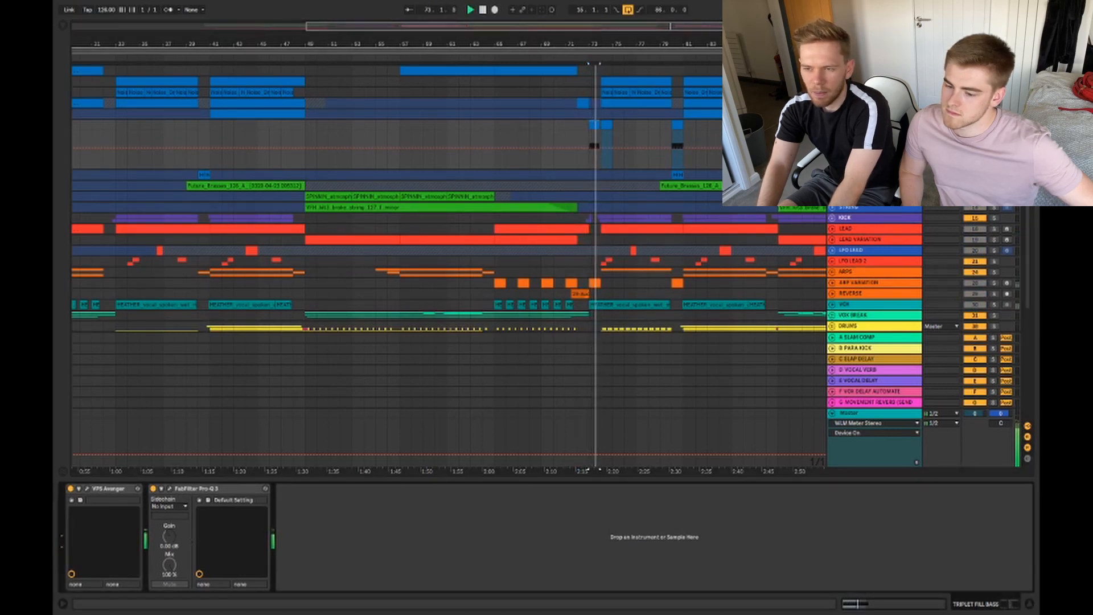
scroll(448, 198, down, 3)
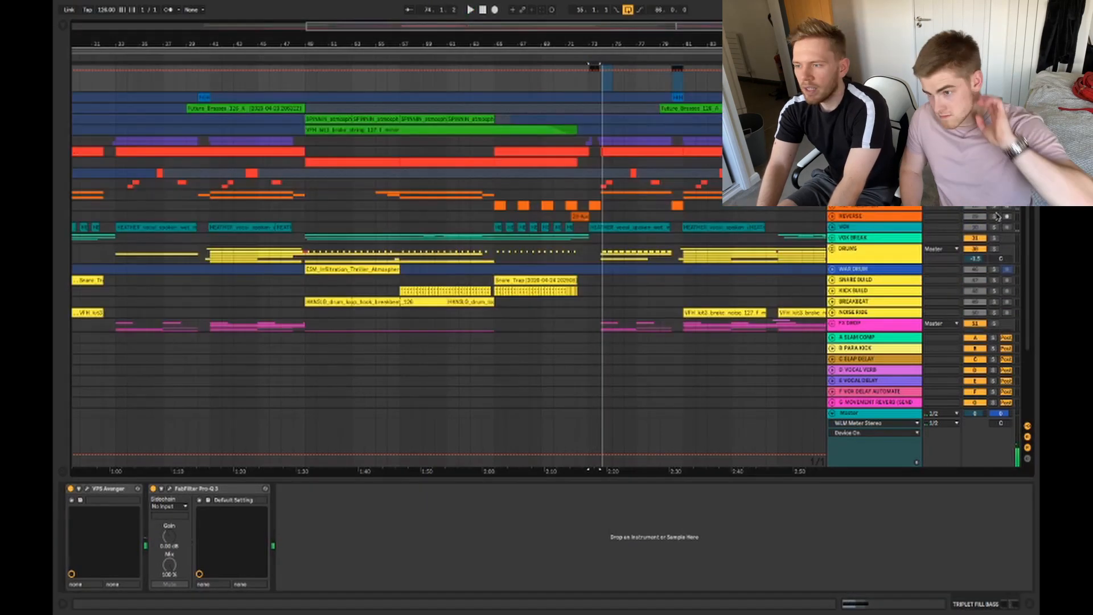
click(834, 208)
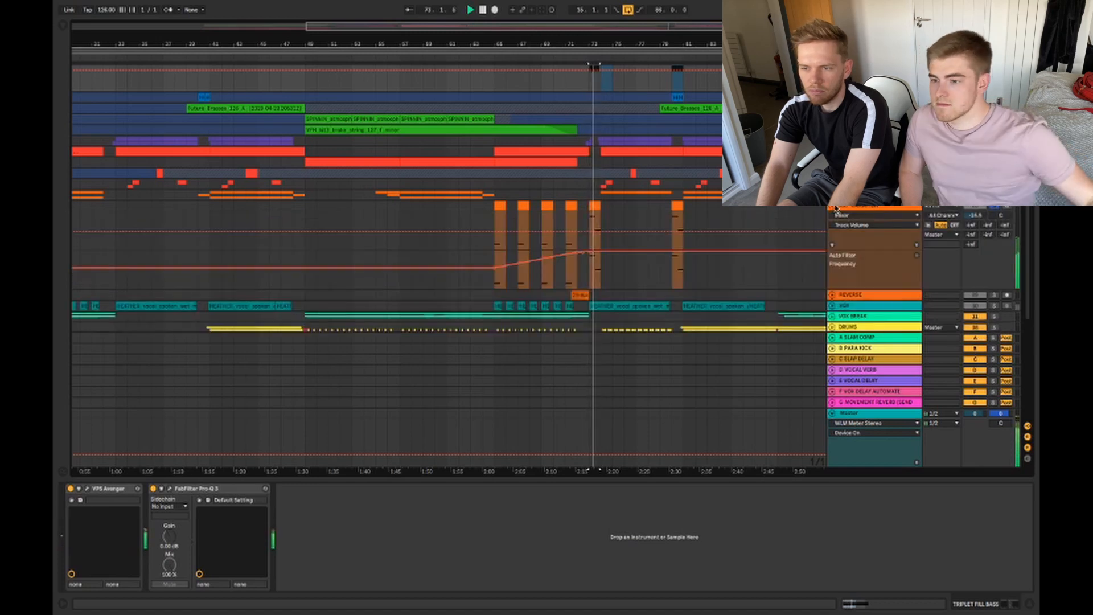
click(867, 210)
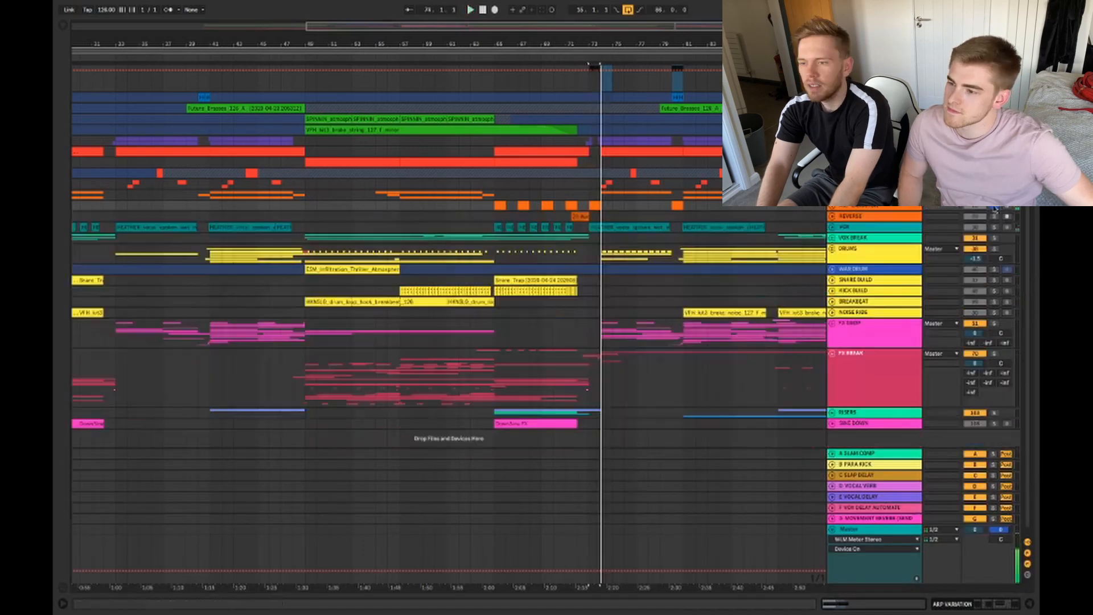
Step: Set the playback start at bar 74 and play the second drop in the full arrangement
click(601, 164)
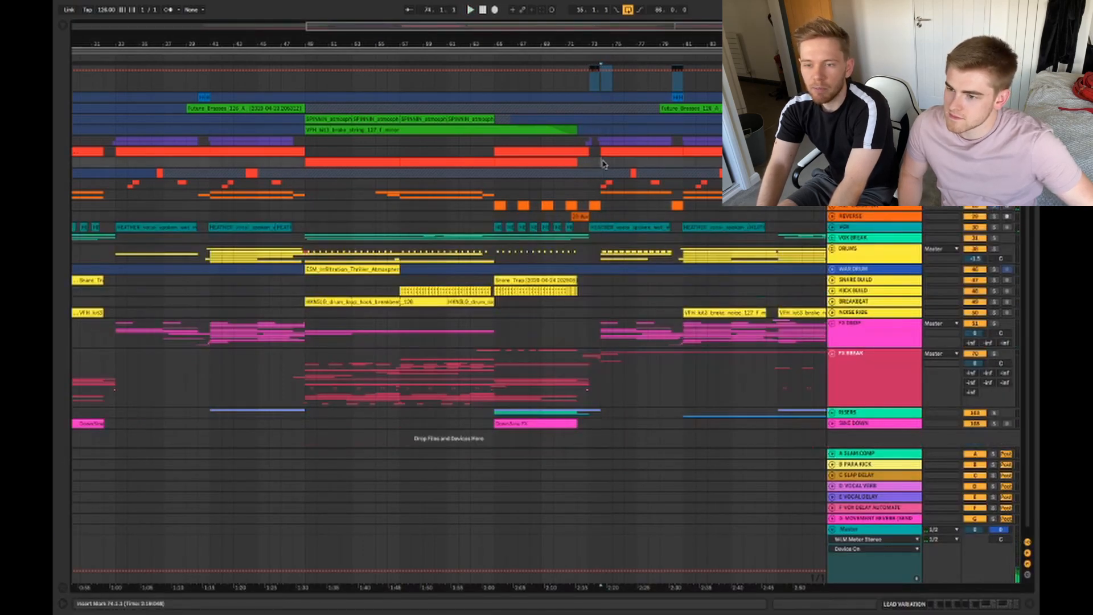
click(601, 254)
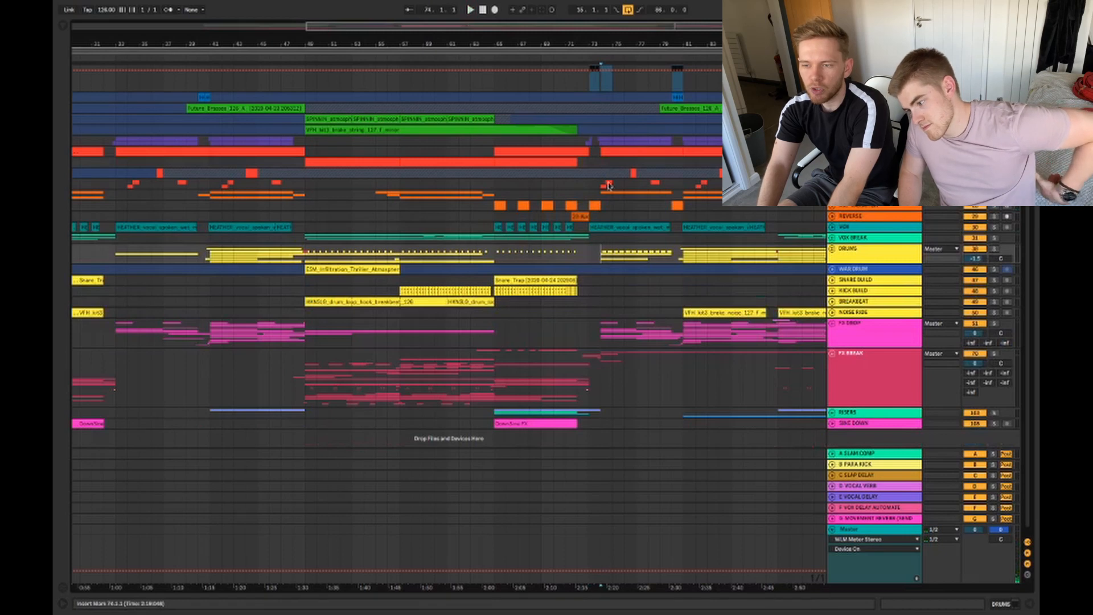
click(605, 171)
key(space)
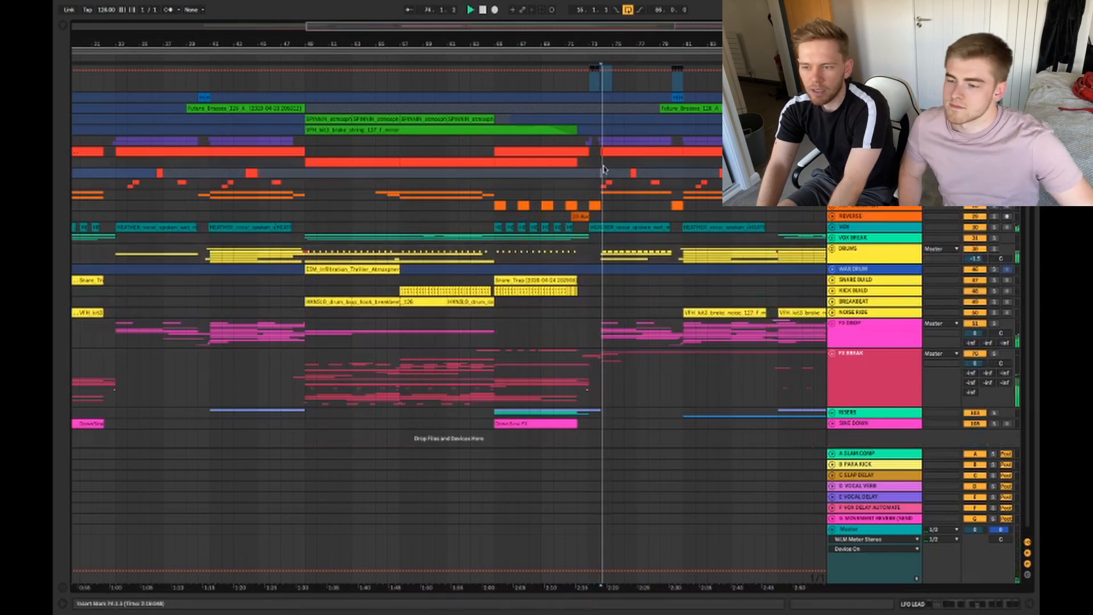